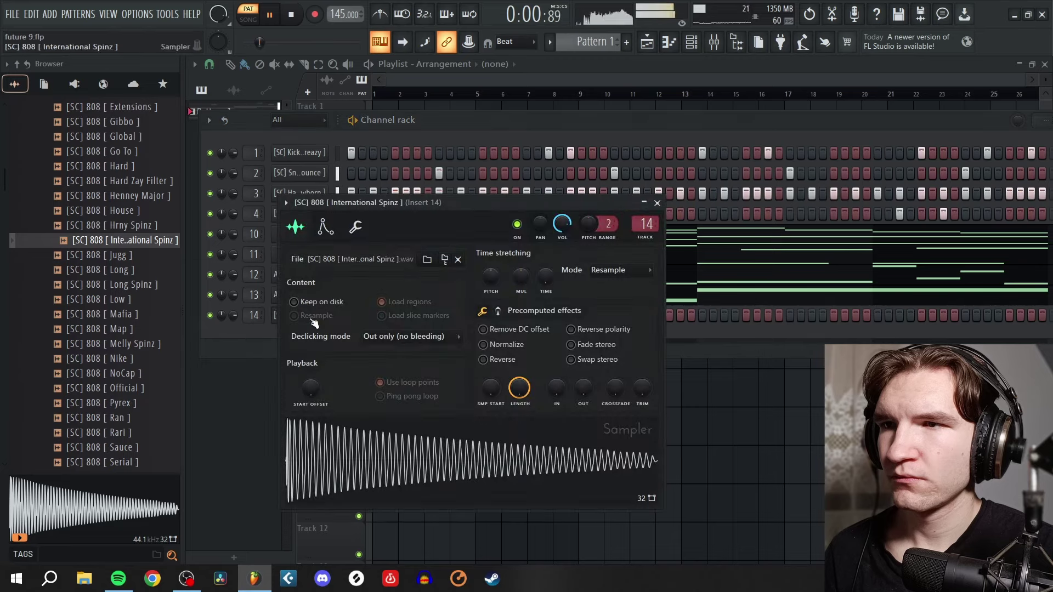
Step: Raise the 808 sample's precomputed boost and enable its volume envelope with a 31% hold time
left_click(498, 312)
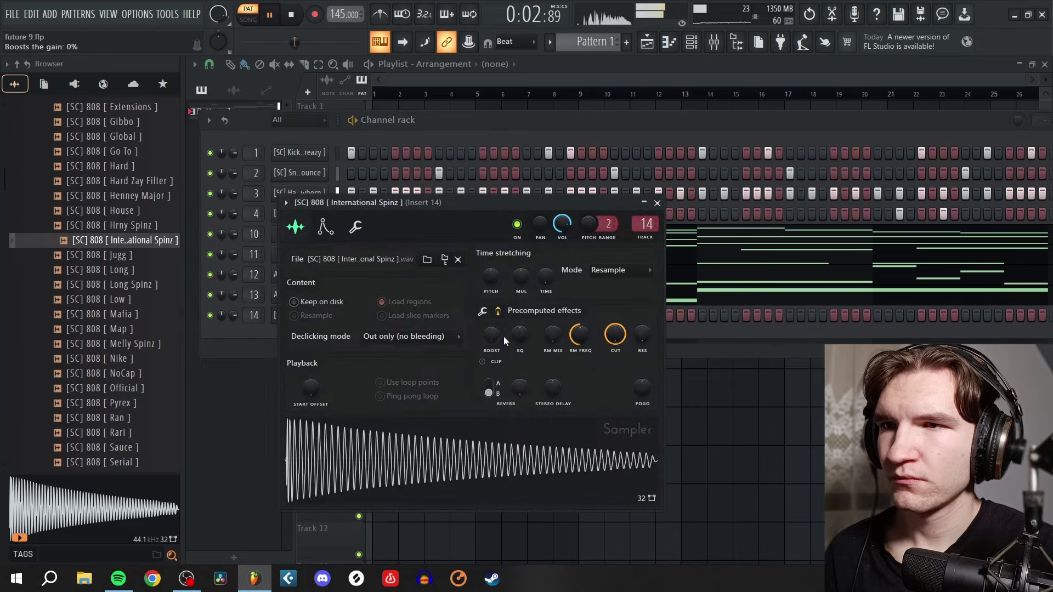
scroll(501, 336, "up", 4)
scroll(530, 337, "up", 3)
left_click(325, 227)
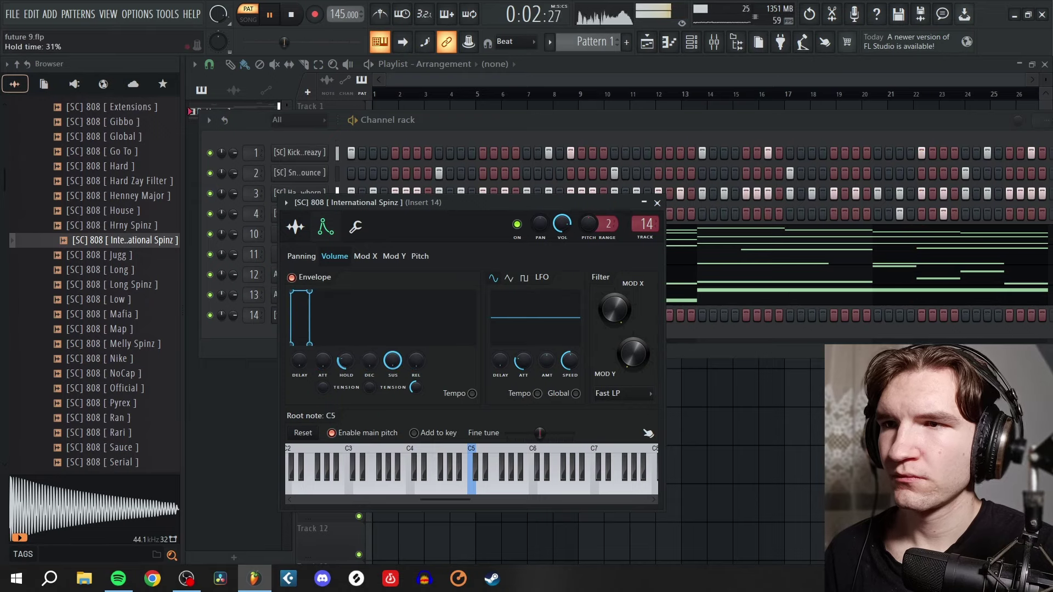
left_click(658, 203)
Step: Open the 808 channel in the piano roll and place a D9 note at the start of bar 1
right_click(306, 313)
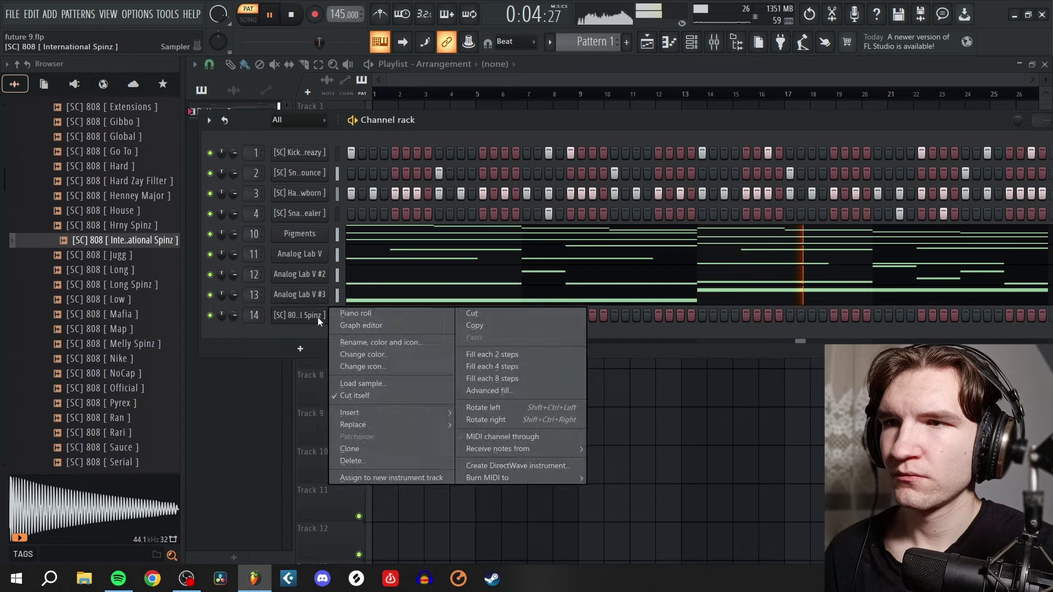
left_click(365, 314)
key("space")
scroll(261, 277, "up", 8)
left_click(268, 283)
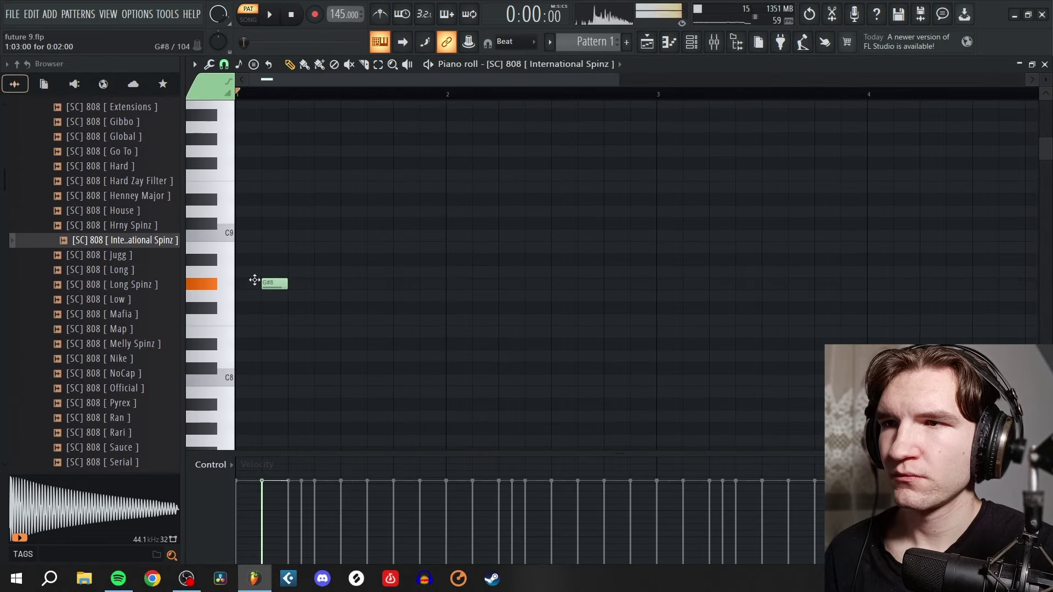
key("space")
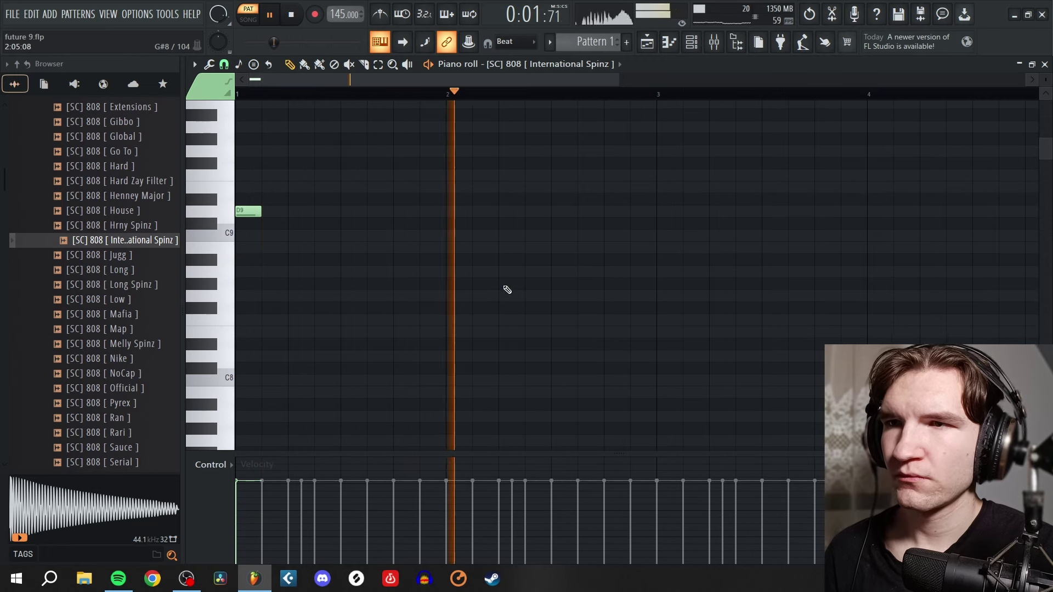
Step: Place two adjacent D9 notes in bar 2, at steps 3 and 5, to follow the drum pattern
left_click(458, 212)
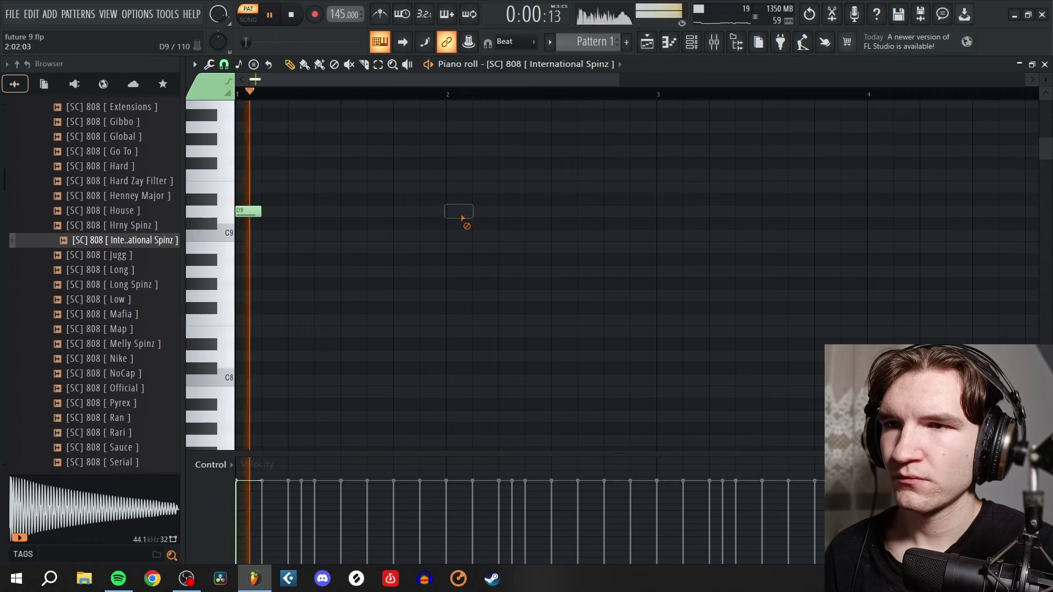
left_click(482, 223)
key("space")
right_click(485, 222)
key("space")
left_click(513, 213)
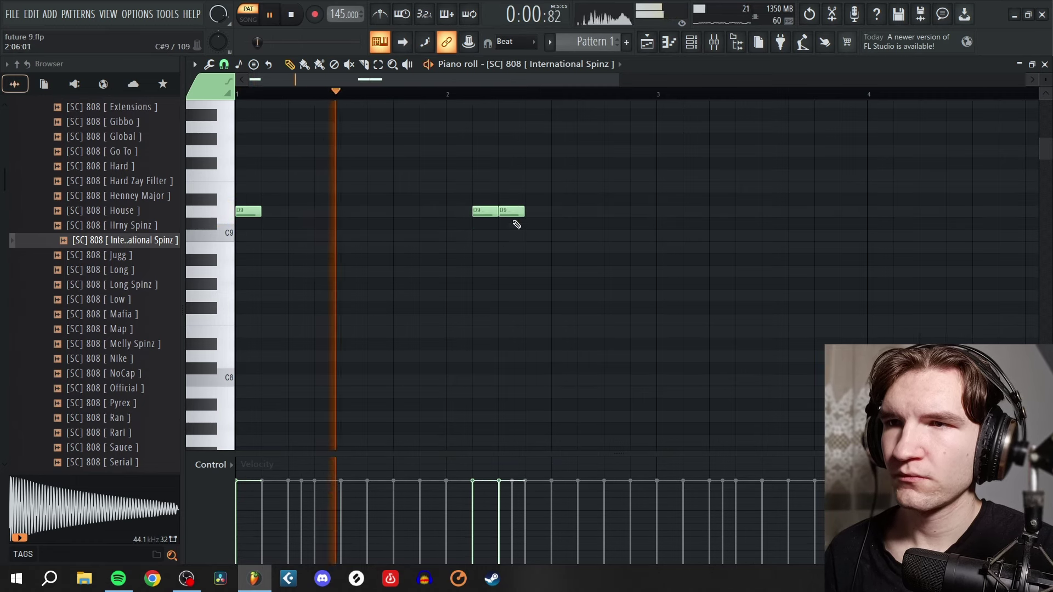
Step: Try a single D9 note in bar 2, at step 3 and at step 5, while auditioning the pattern
right_click(487, 211)
key("space")
left_click(485, 211)
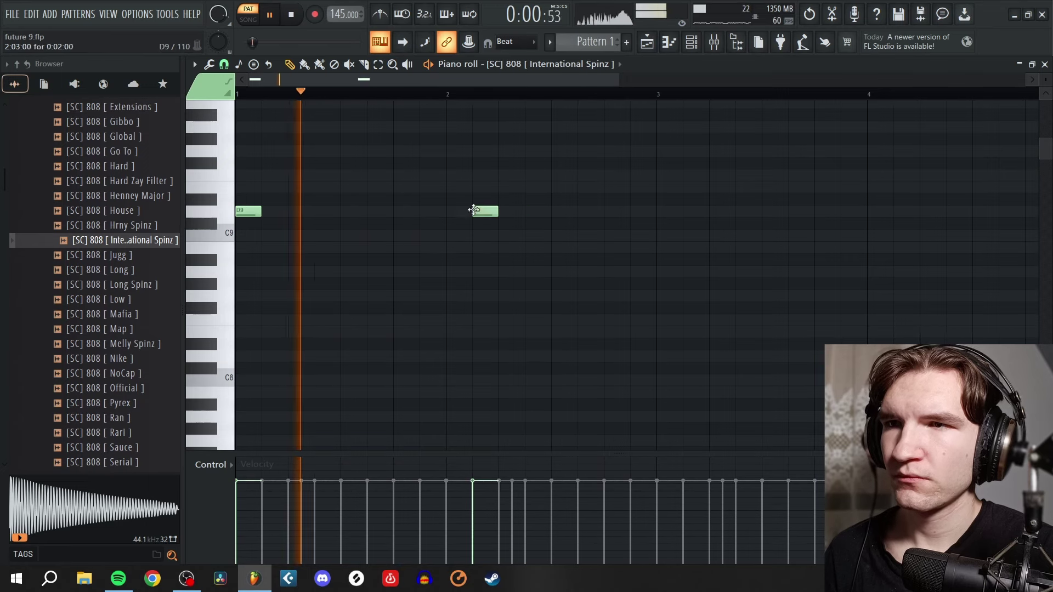
left_click(512, 214)
right_click(489, 215)
scroll(409, 239, "down", 2)
scroll(460, 254, "up", 3)
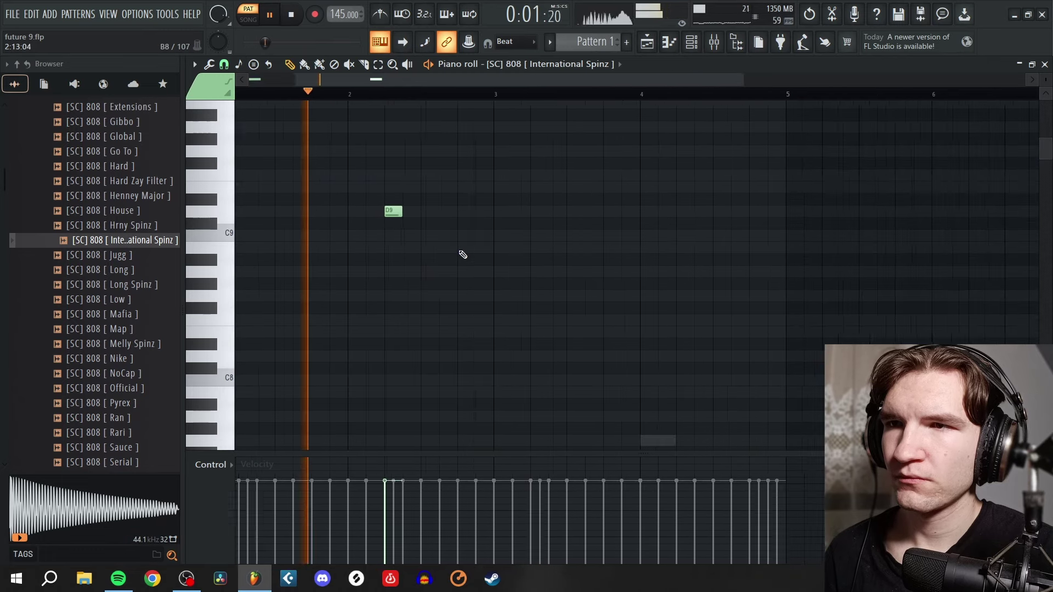
key("space")
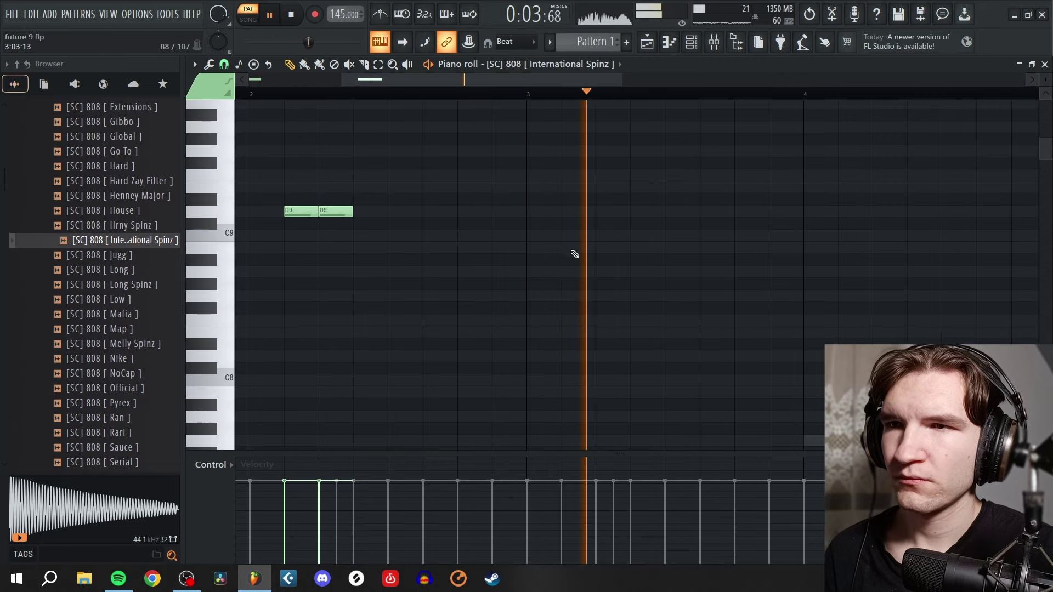
Step: Place two A8 notes in bar 3, at steps 1 and 7, while auditioning from bar 3
left_click(529, 95)
key("space")
key("space")
key("space")
left_click(636, 272)
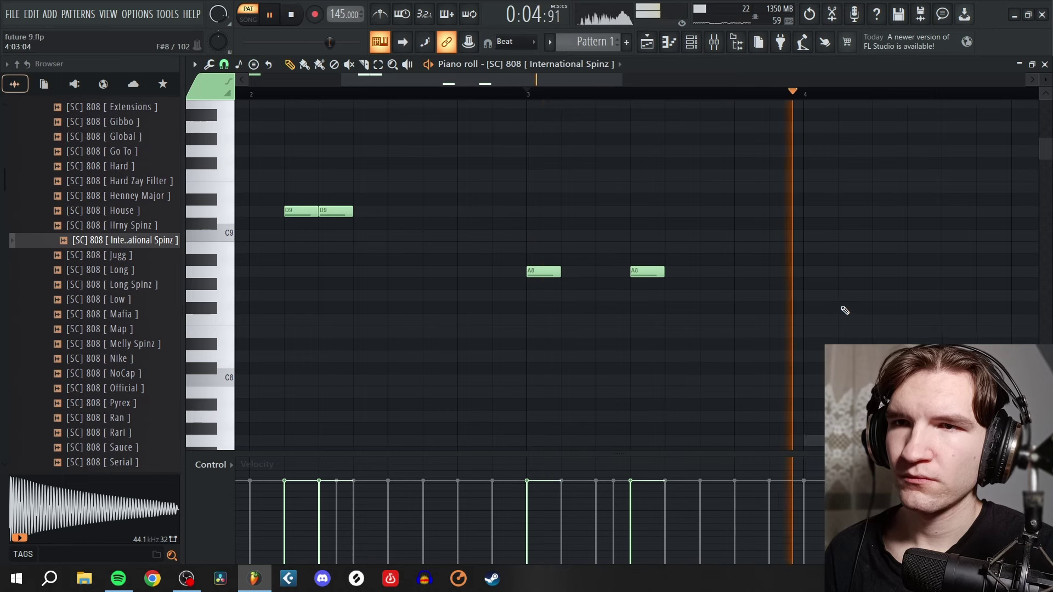
Step: Place A#8 notes at steps 5 and 11 of bar 4 and a C9 note at step 15
key("space")
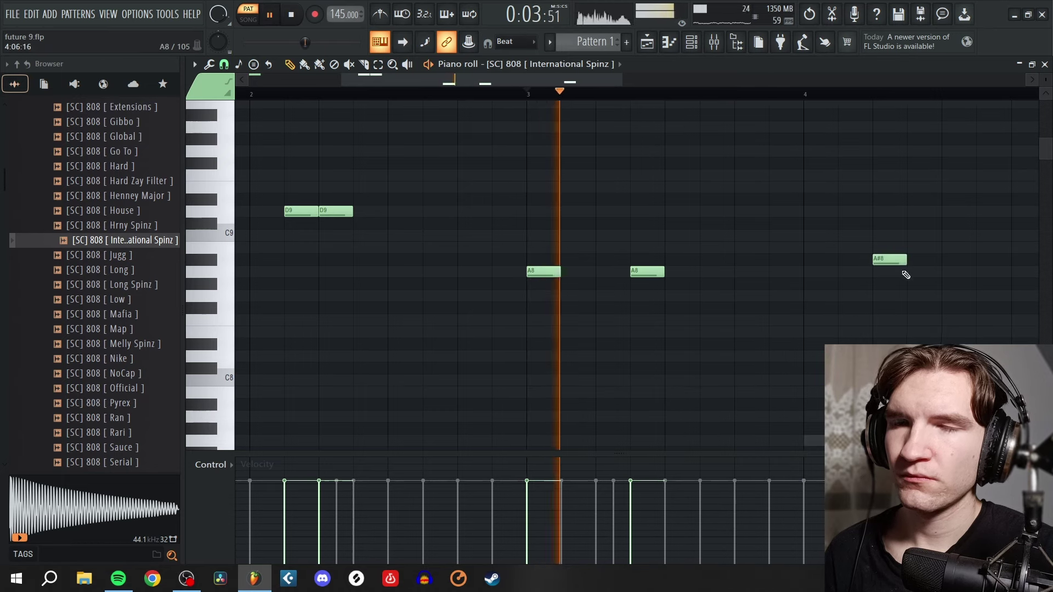
scroll(679, 289, "down", 1)
scroll(916, 304, "up", 2)
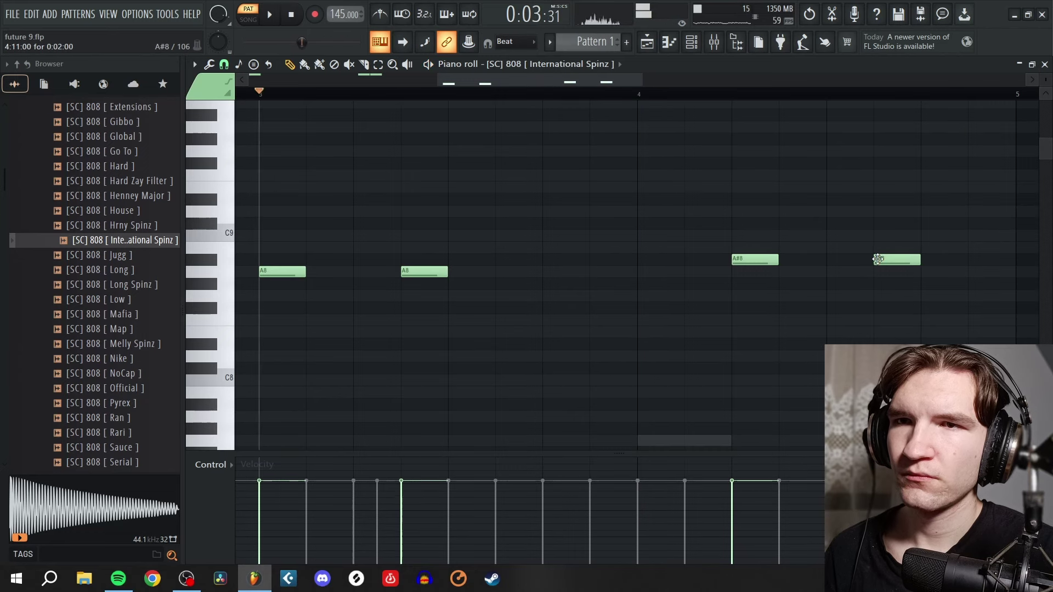
key("space")
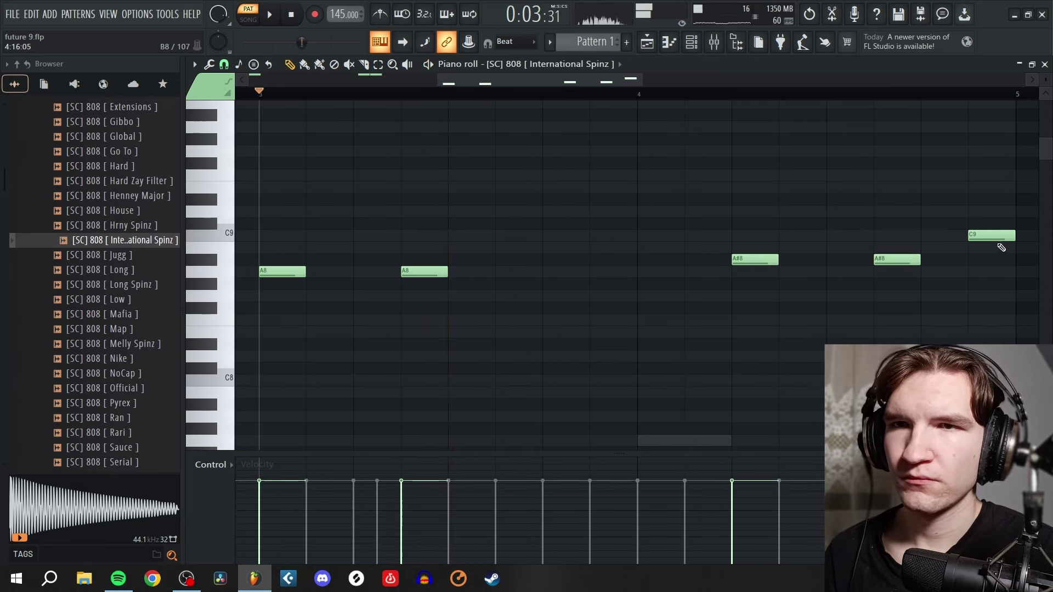
key("space")
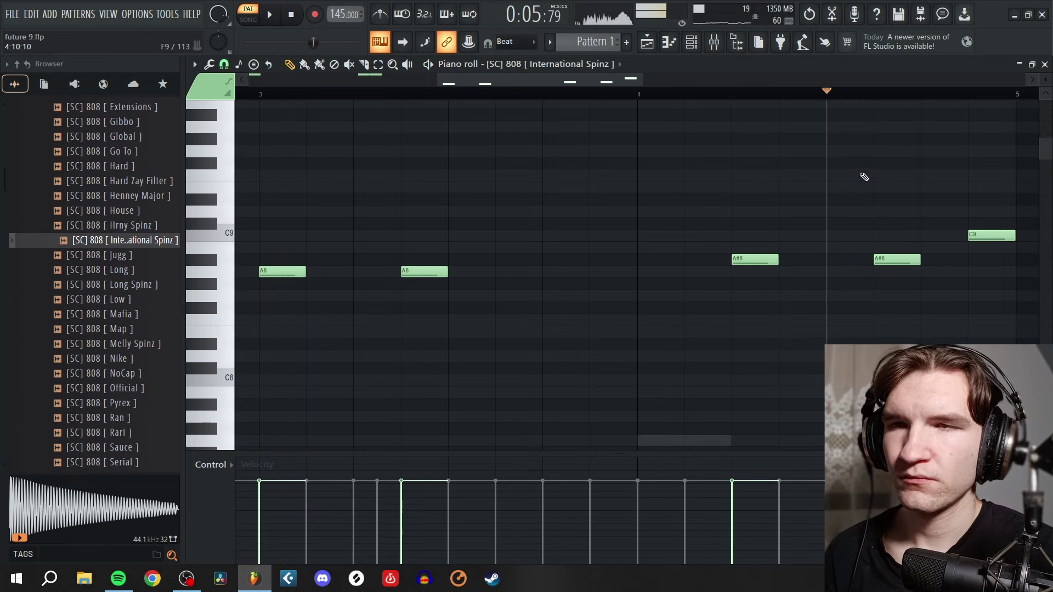
Step: Transpose the whole 808 melody down two octaves and audition the pattern
scroll(863, 177, "down", 4)
key("space")
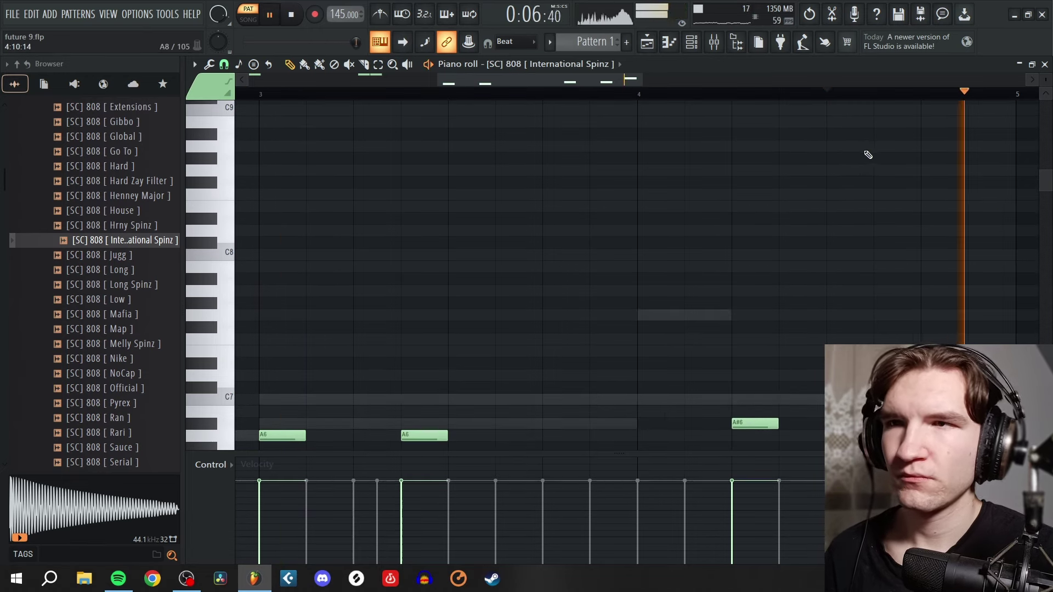
scroll(878, 191, "down", 2, "ctrl")
scroll(430, 308, "down", 2, "ctrl")
scroll(414, 332, "down", 2, "ctrl")
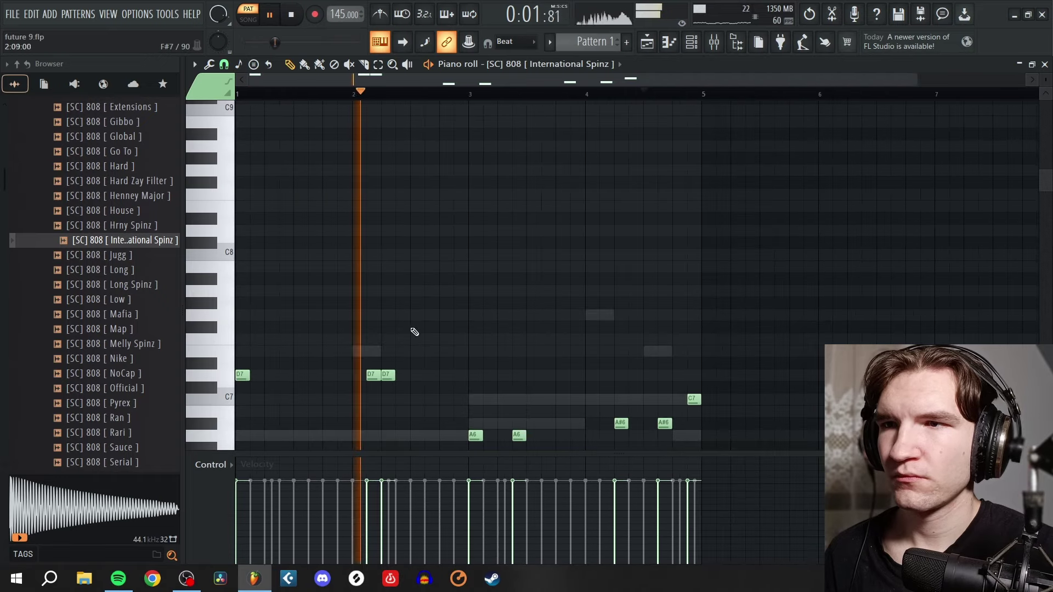
Step: Lengthen the first D7 note up to the D7 pair in bar 2 and raise both A6 notes in bar 3 to A#6
scroll(294, 361, "down", 1)
scroll(293, 359, "down", 3)
left_click(242, 229)
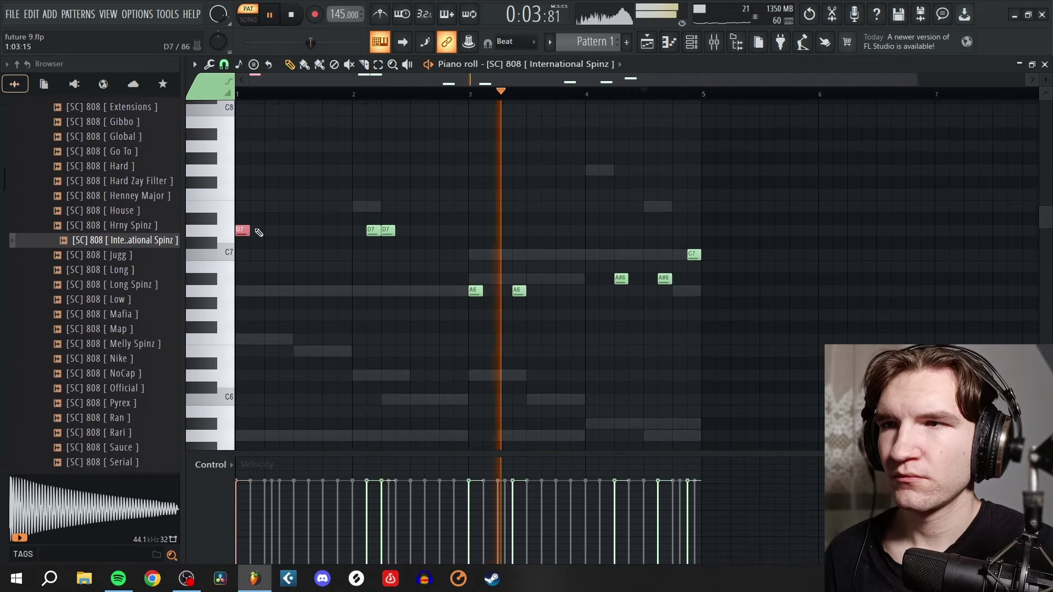
left_click_drag(257, 237, 364, 241)
left_click_drag(540, 329, 478, 277, "ctrl")
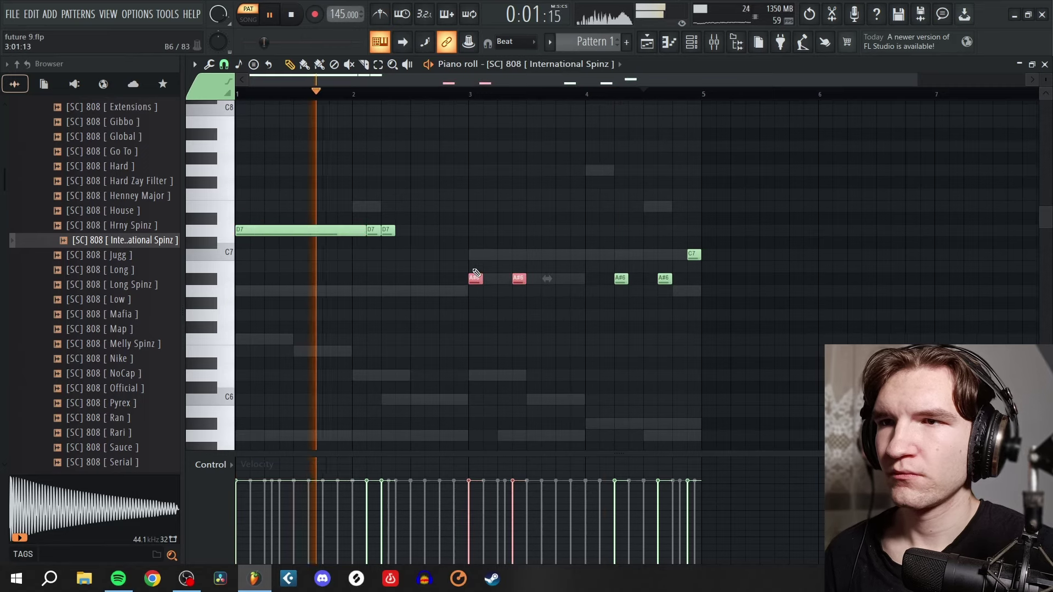
Step: Extend the last D7 to the end of bar 2 and lengthen the A#6 notes, ending the final A#6 at the C7 and the C7 at bar 4's end
left_click_drag(728, 322, 468, 231, "ctrl")
left_click(453, 236, "ctrl")
key("space")
key("space")
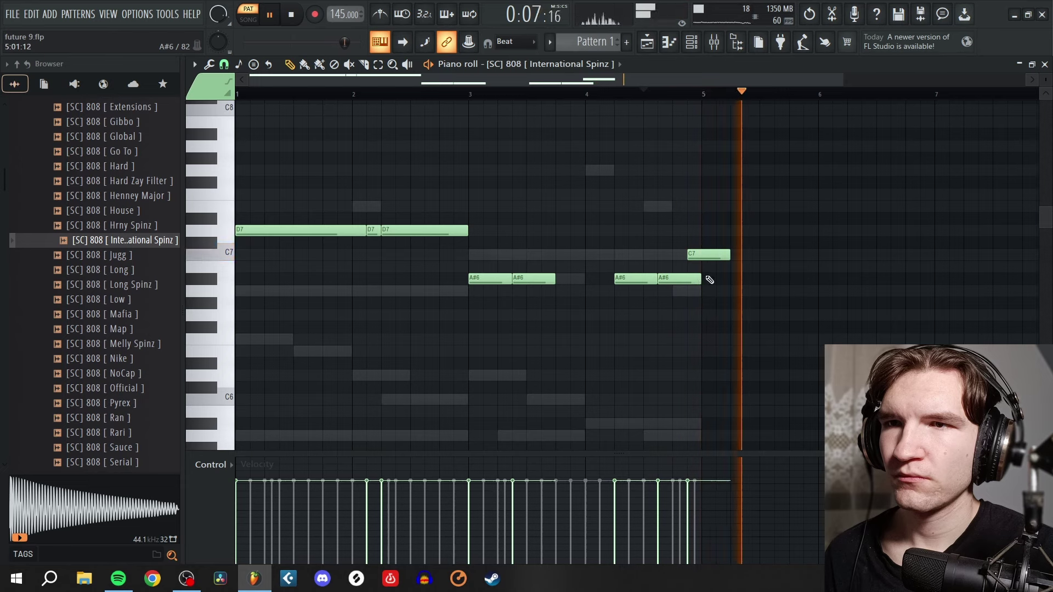
left_click_drag(695, 282, 681, 281)
left_click_drag(725, 254, 696, 254)
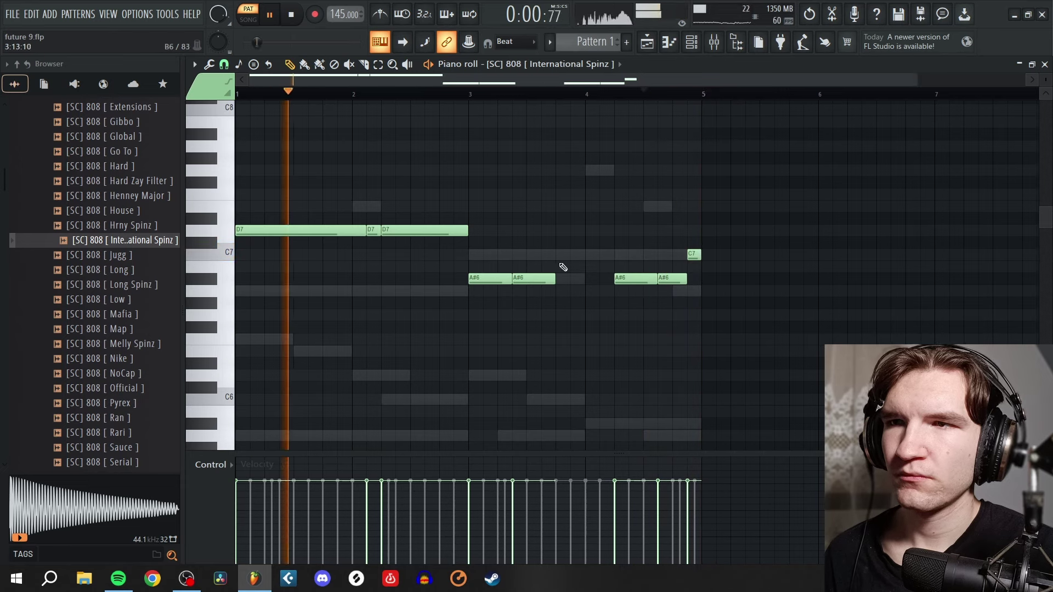
Step: Transpose all 808 notes down two octaves, so the melody starts on D5
key("ctrl+Down")
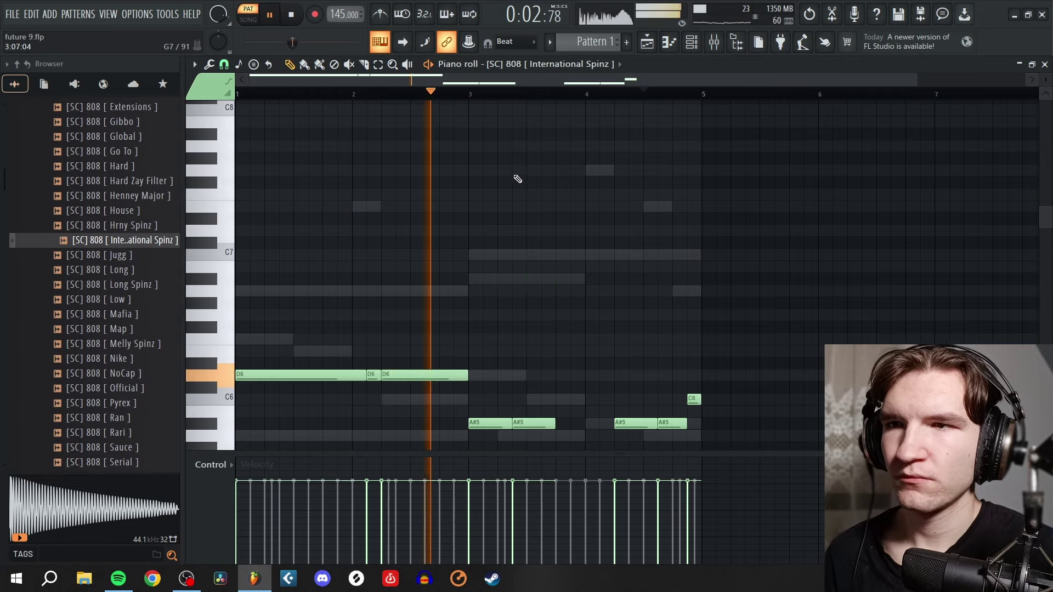
key("ctrl+Down")
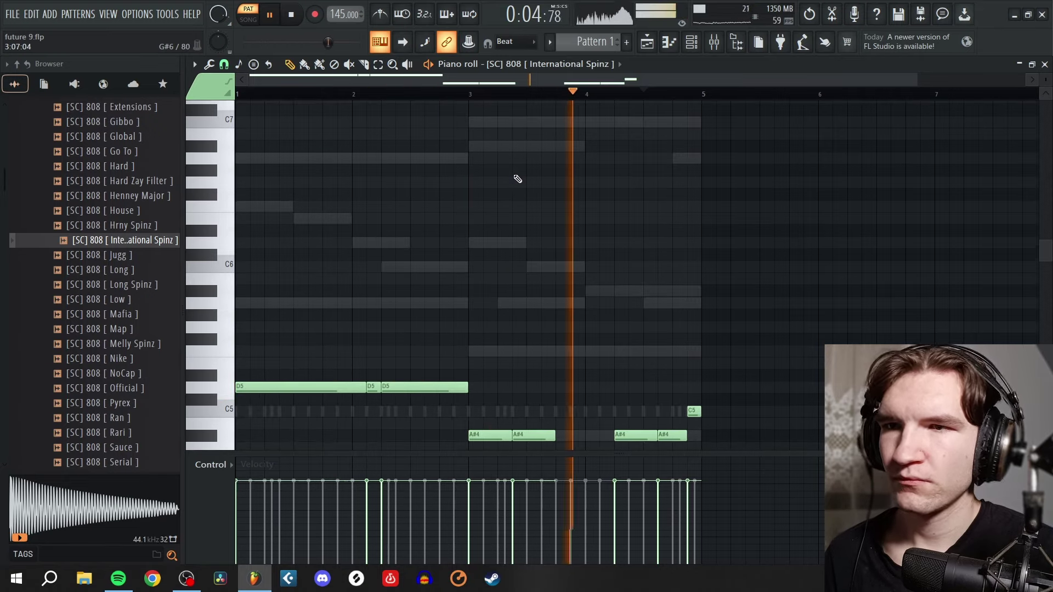
scroll(536, 187, "down", 5)
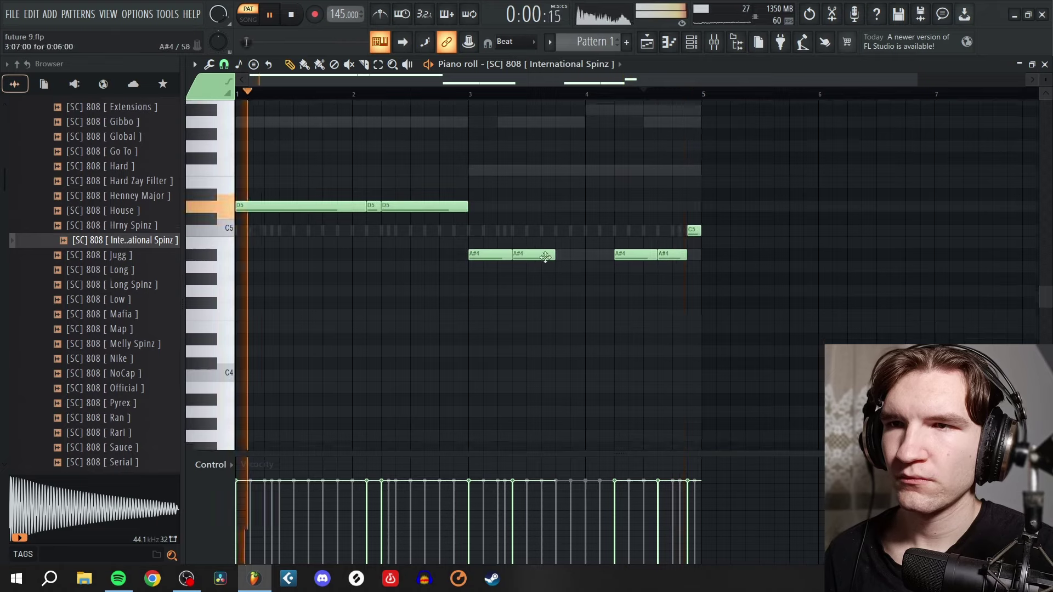
Step: Lengthen the second A#4 note to meet the following one and raise all four A#4 notes an octave to A#5
left_click_drag(689, 307, 494, 242)
key("Up")
key("Up")
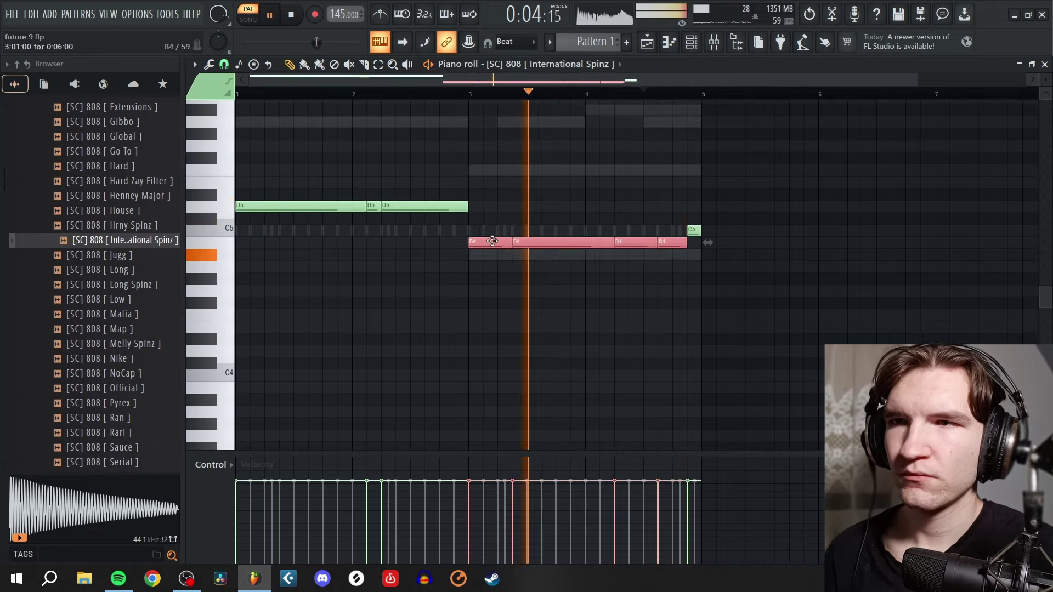
key("Down")
key("Down")
key("ctrl+Up")
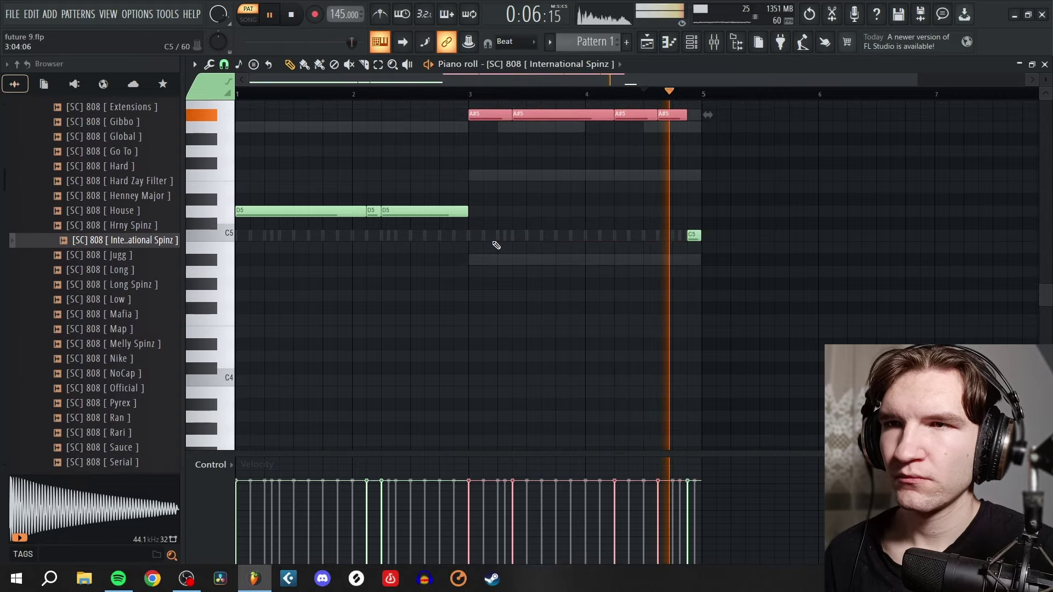
scroll(492, 244, "up", 3)
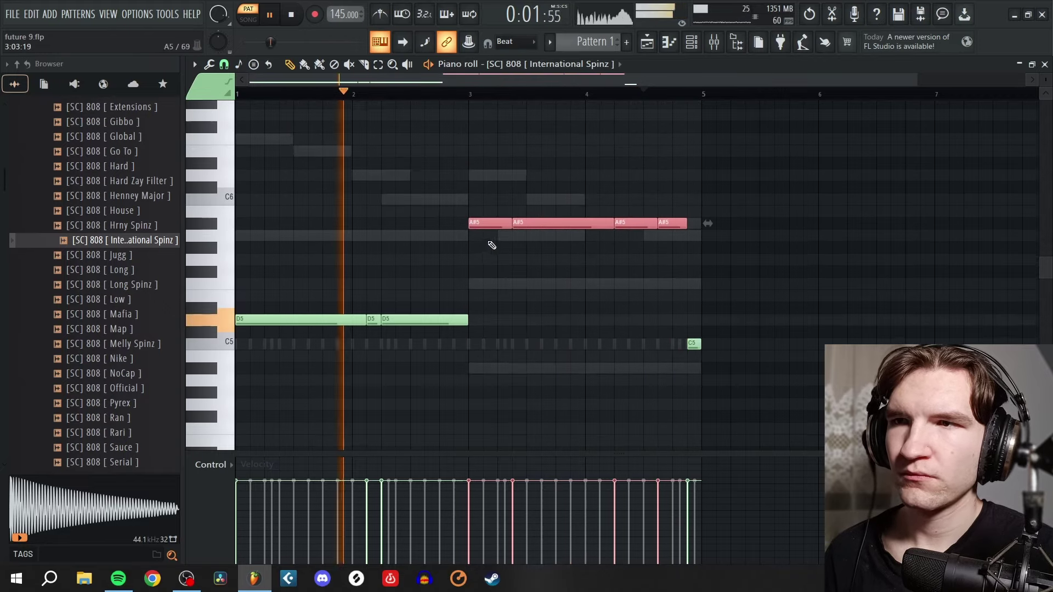
Step: Raise the short D5 note in bar 2 to D6 and lower the long A#5 note starting in bar 3 to A#4
left_click(372, 320)
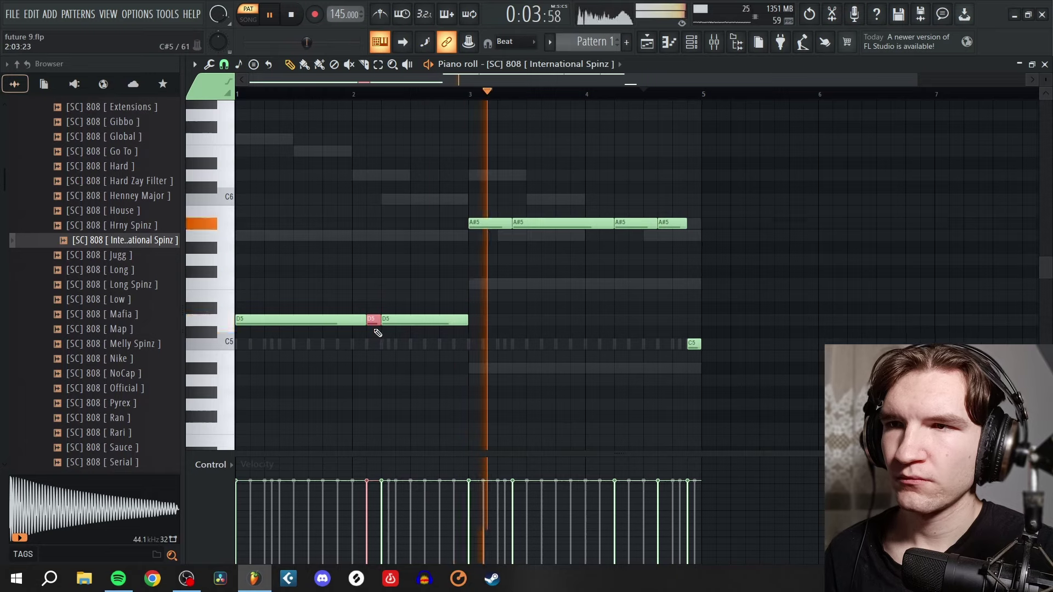
key("ctrl+Up")
key("space")
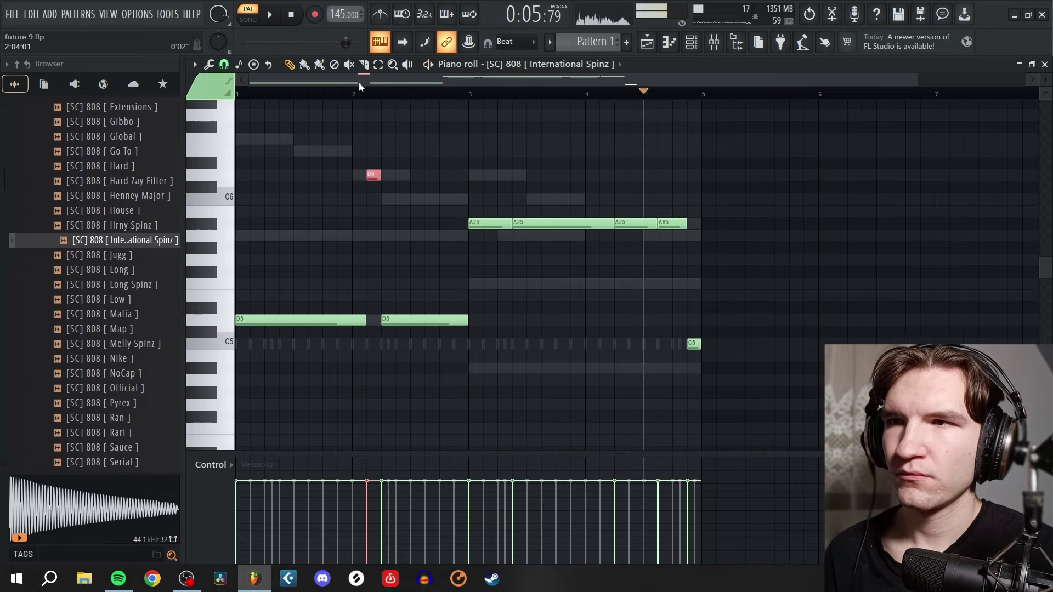
key("space")
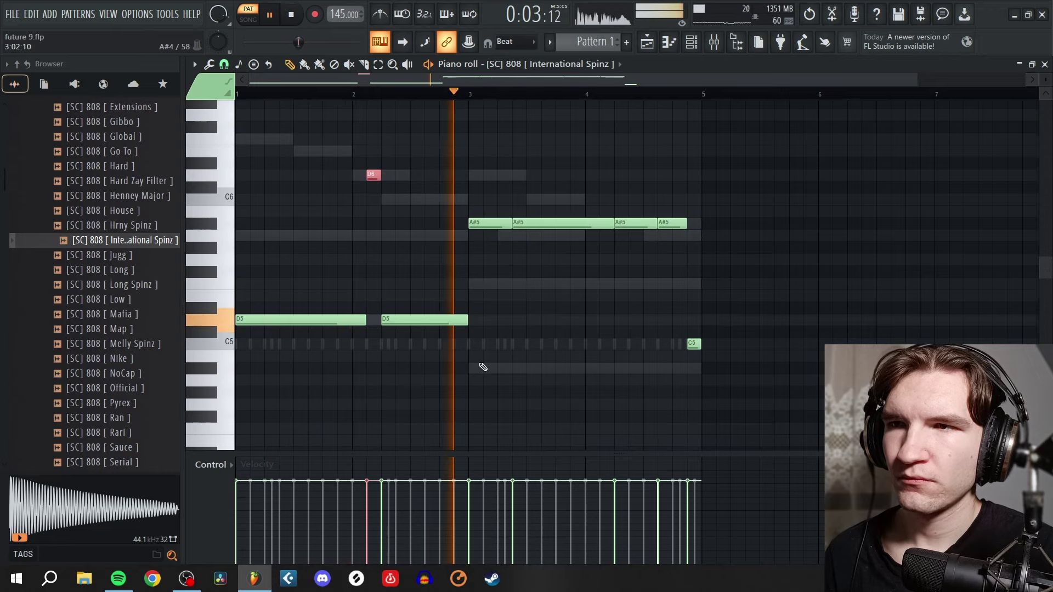
left_click(557, 223)
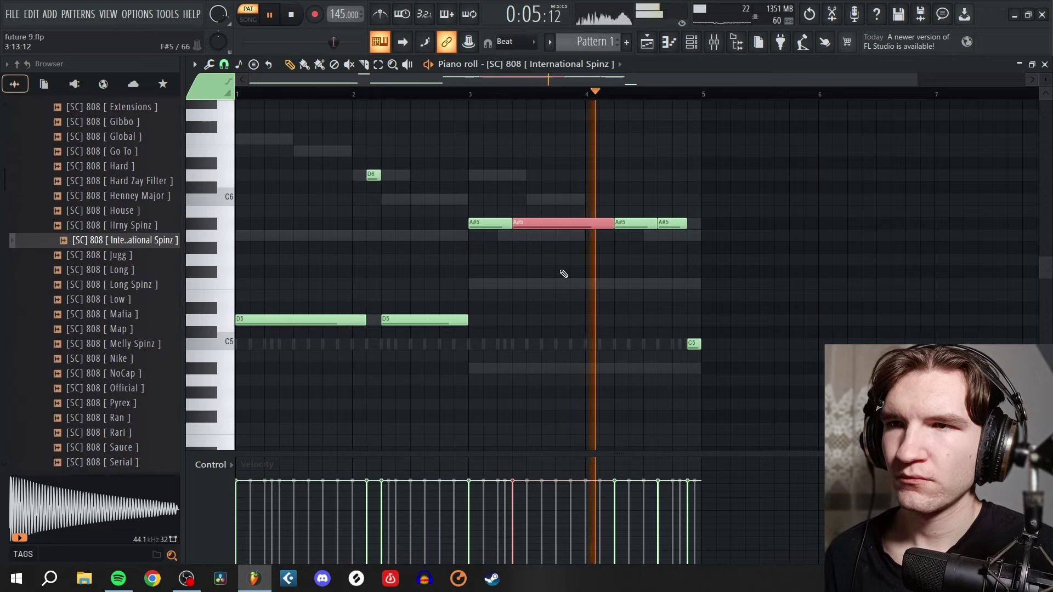
key("ctrl+Down")
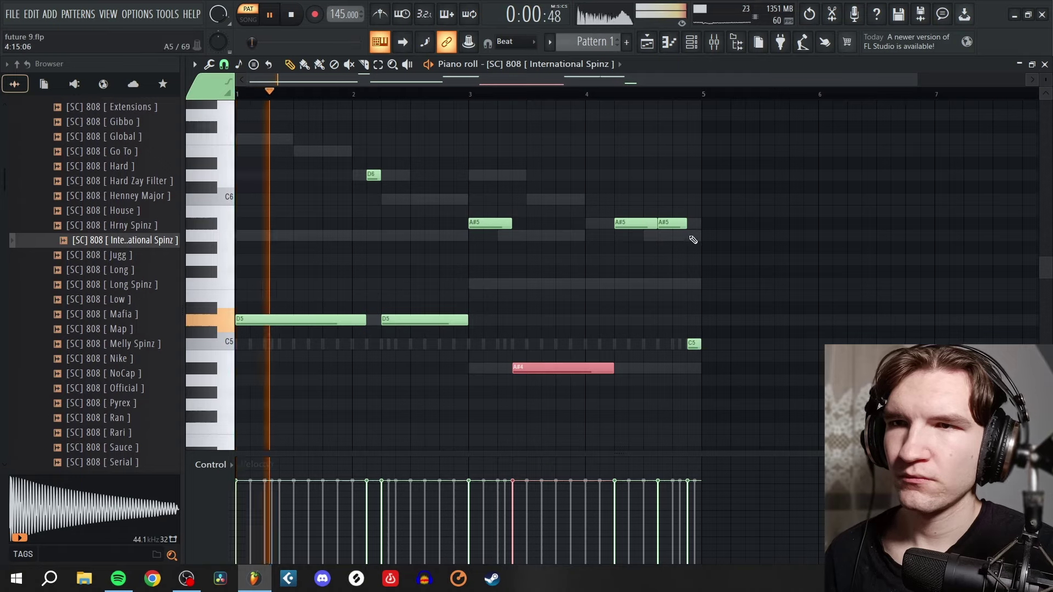
Step: Lower the mixer volumes of the 808 on Insert 14 and the kick on Insert 1
left_click(714, 45)
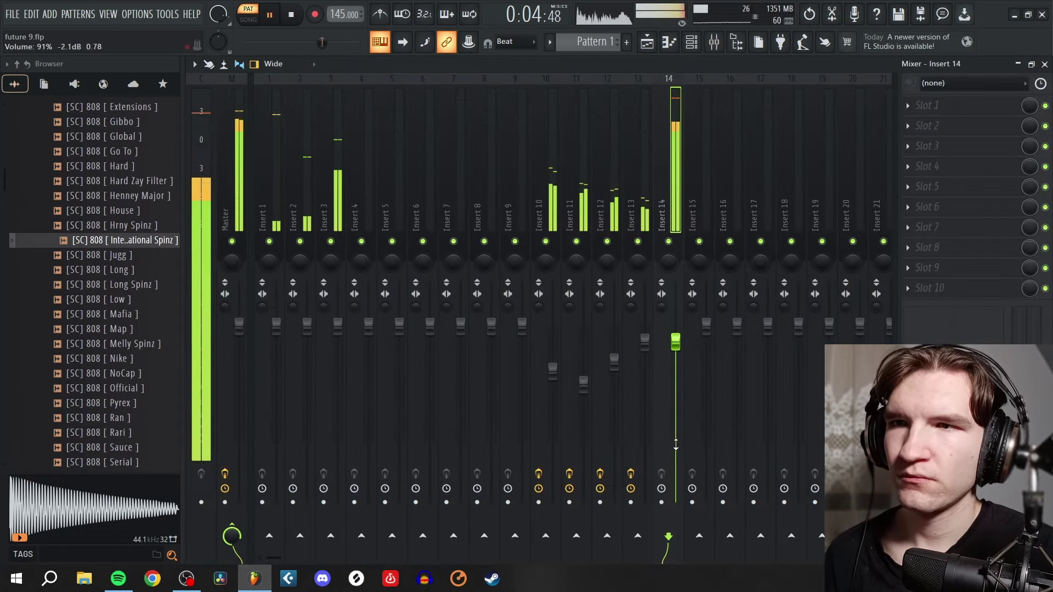
scroll(677, 440, "down", 1)
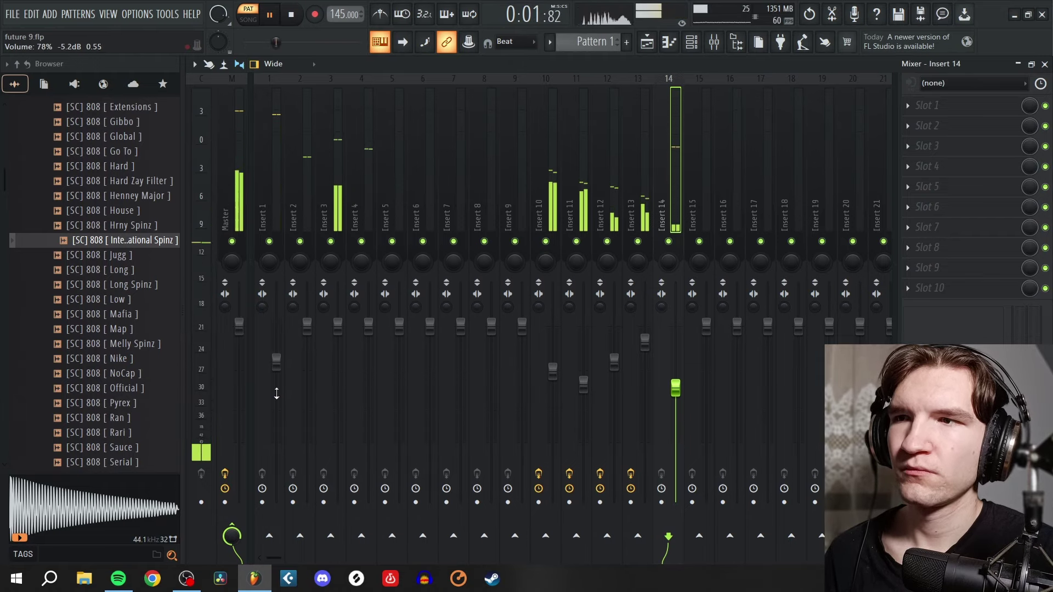
scroll(275, 394, "down", 3)
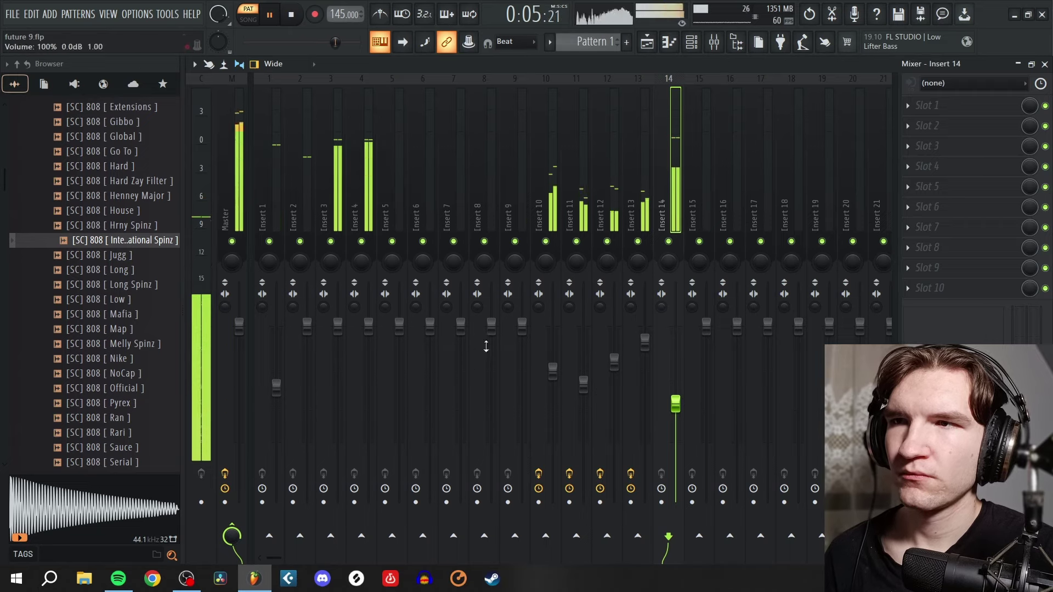
Step: Add Fruity Limiter to the third effect slot of mixer track Insert 9
left_click(513, 216)
right_click(515, 210)
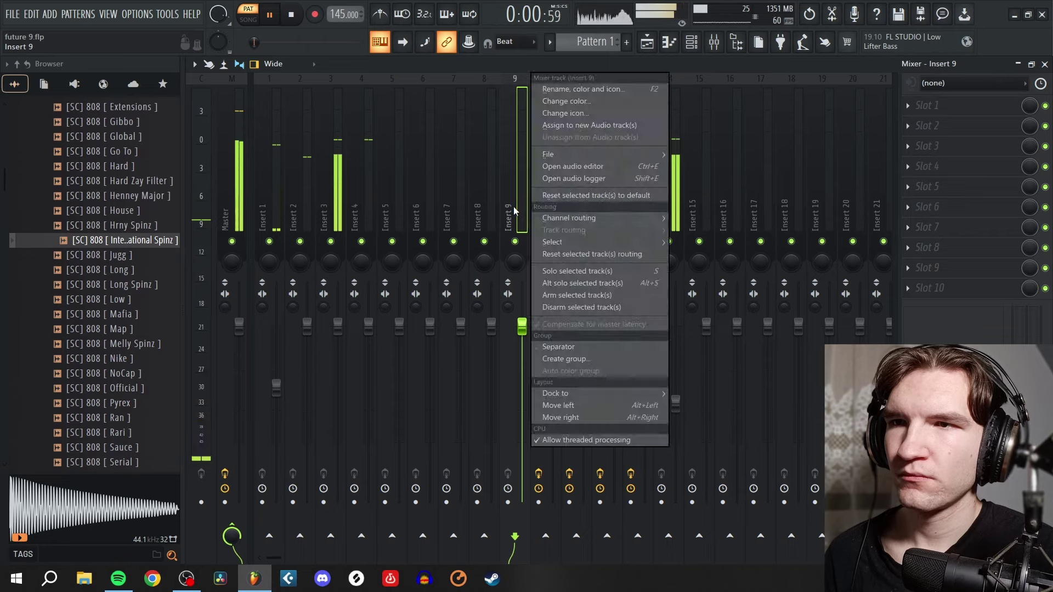
mouse_move(570, 218)
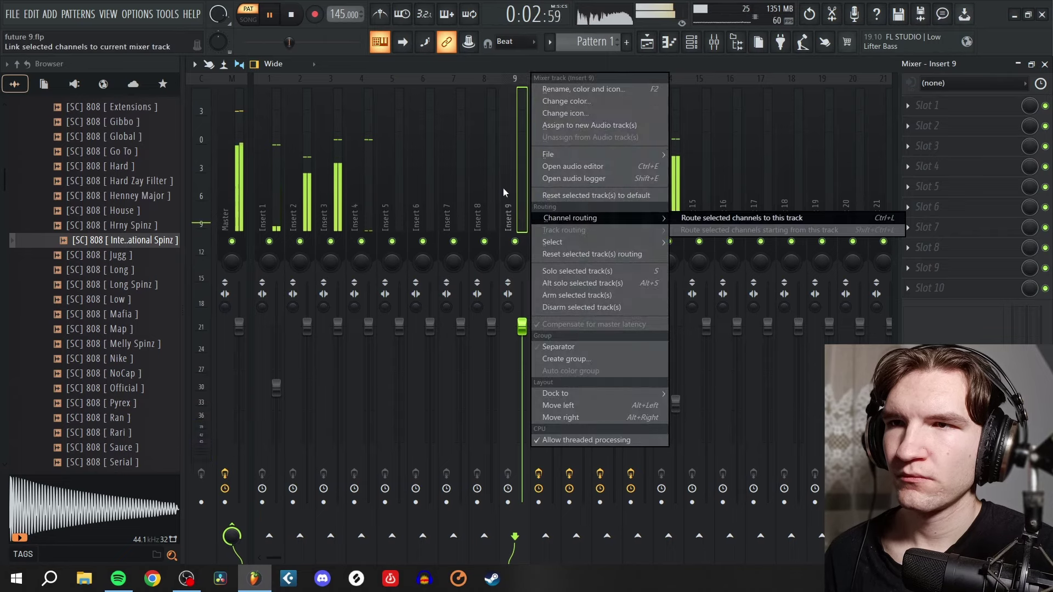
left_click(707, 215)
left_click(933, 146)
left_click(614, 23)
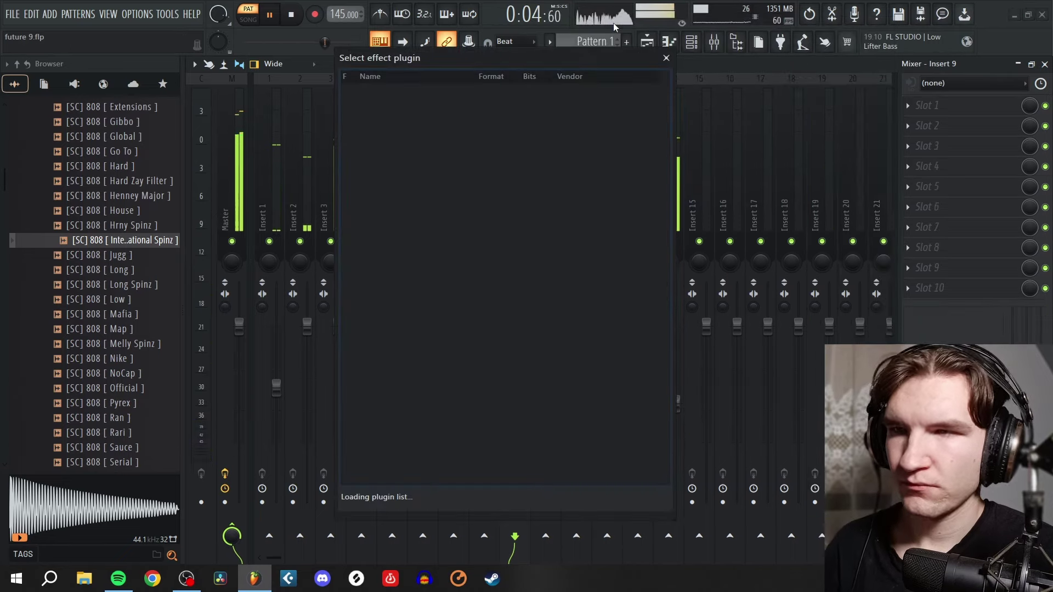
type("lim")
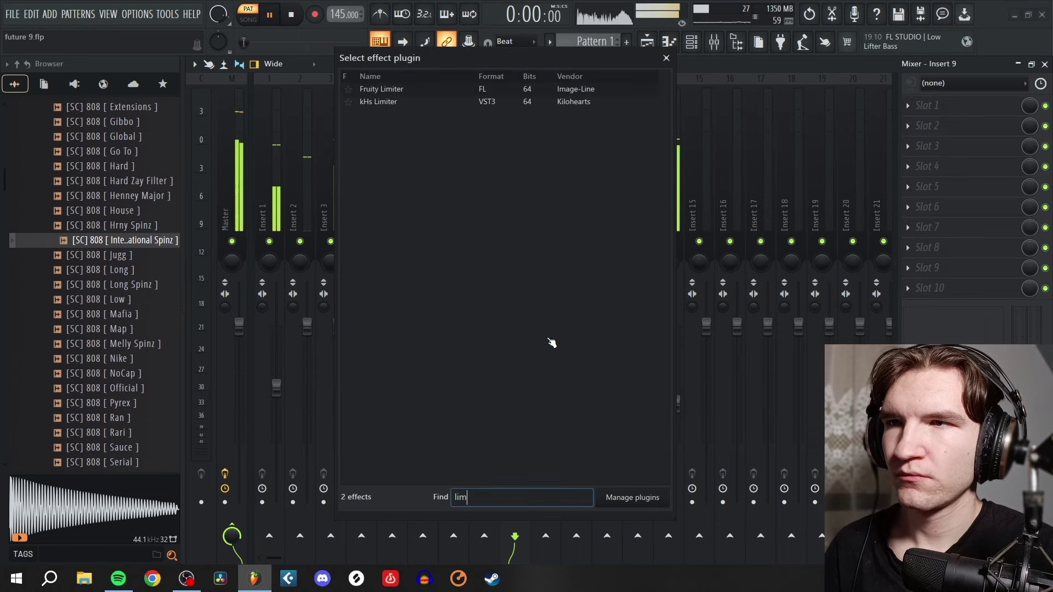
double_click(404, 90)
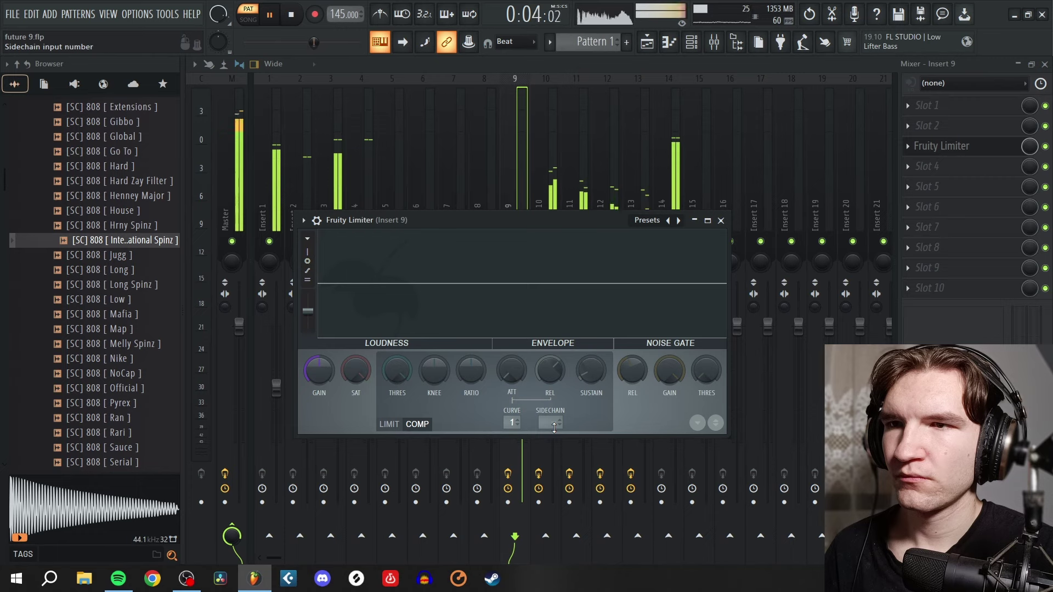
left_click(721, 222)
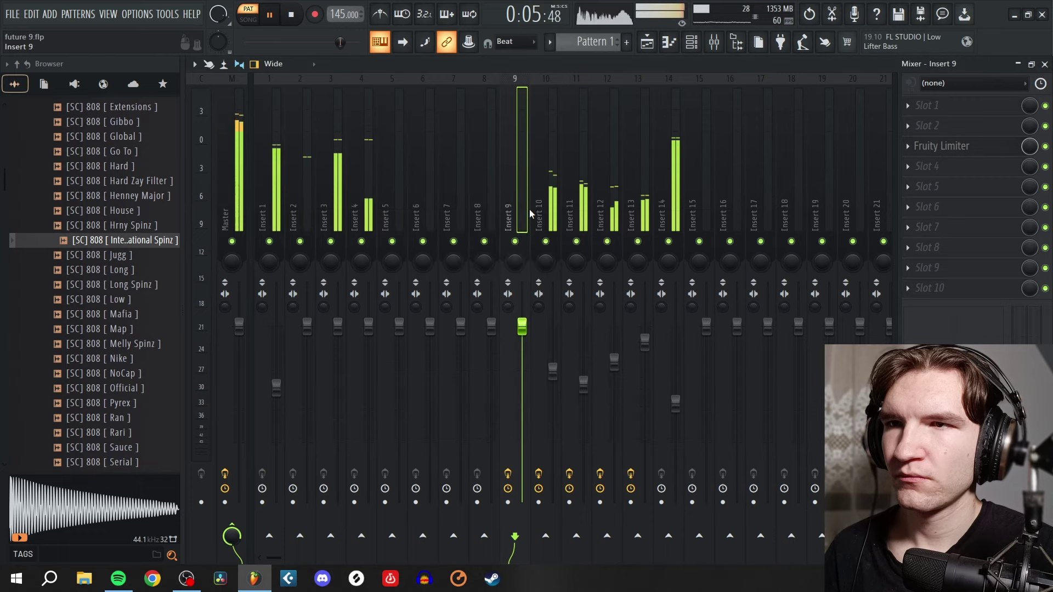
Step: Route the 808 on Insert 14 only to Insert 9, and sidechain the kick on Insert 1 to Insert 9
left_click(668, 207)
right_click(514, 539)
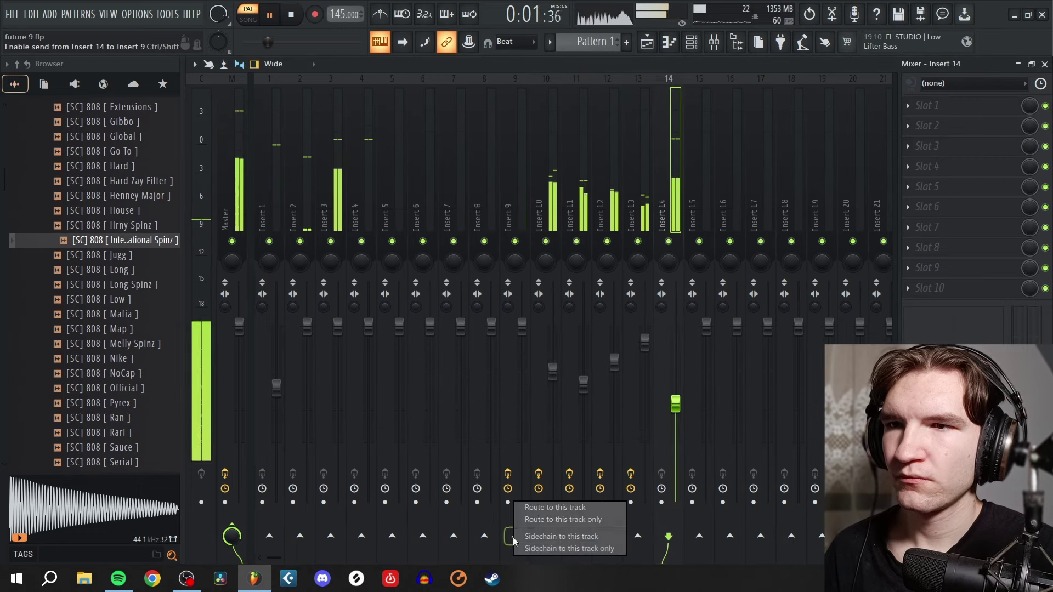
left_click(574, 537)
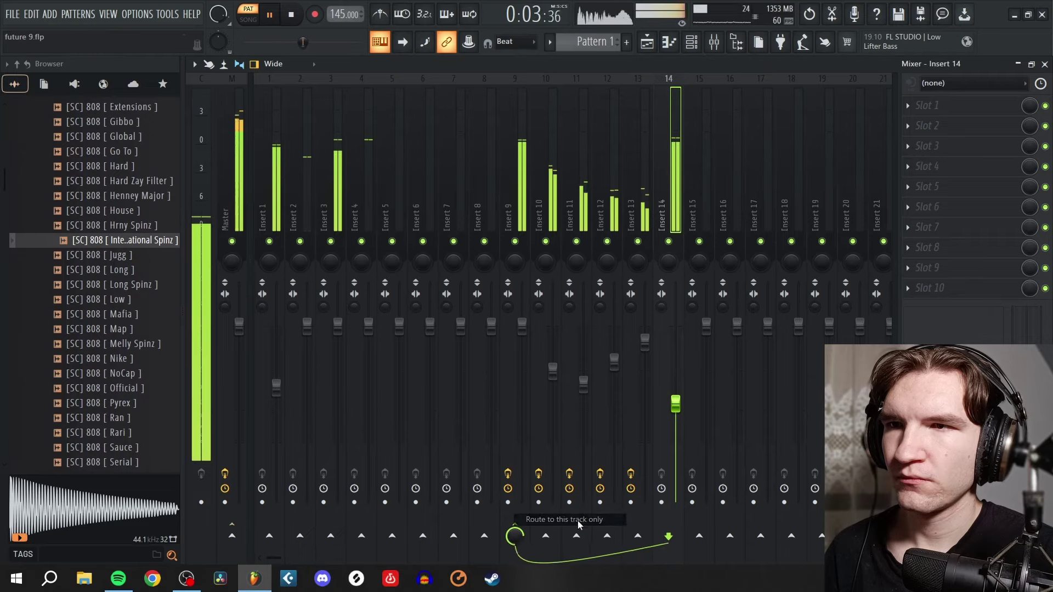
left_click(282, 180)
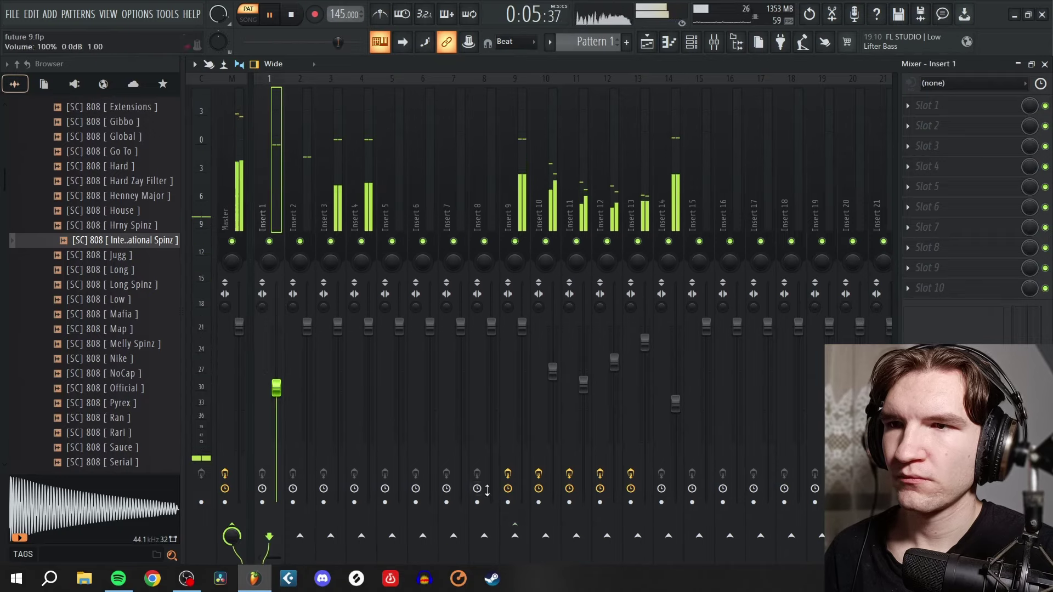
right_click(515, 538)
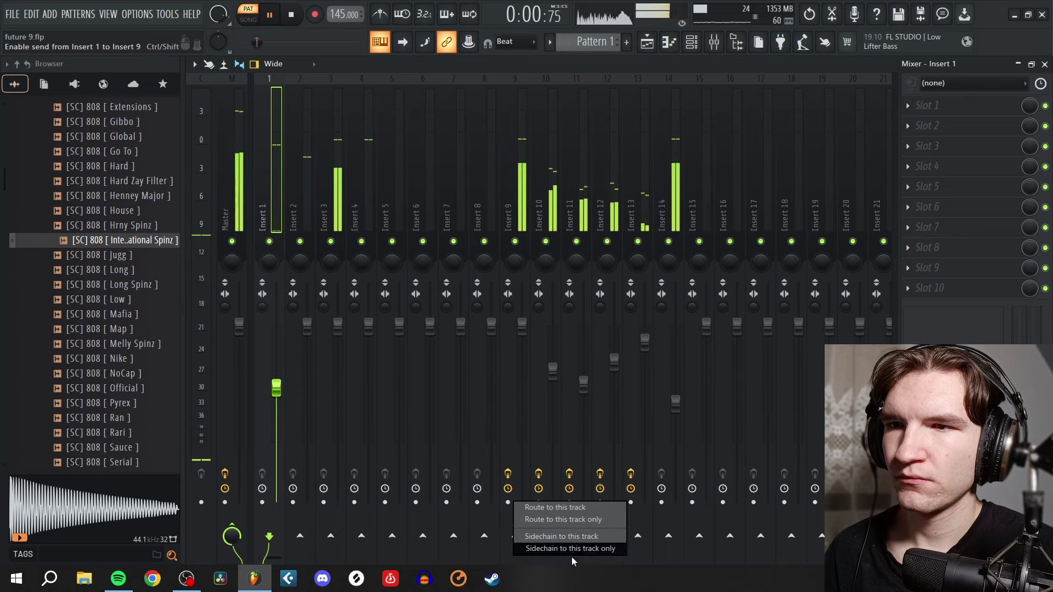
left_click(573, 541)
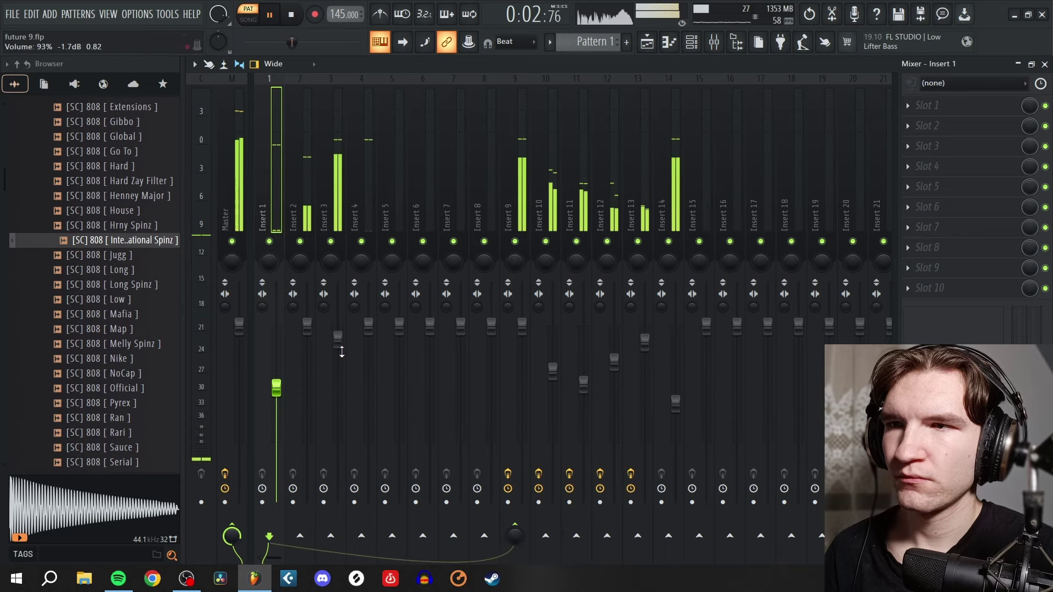
Step: Lower the mixer volumes of Insert 3 and Insert 4 to about 80%
scroll(341, 351, "down", 2)
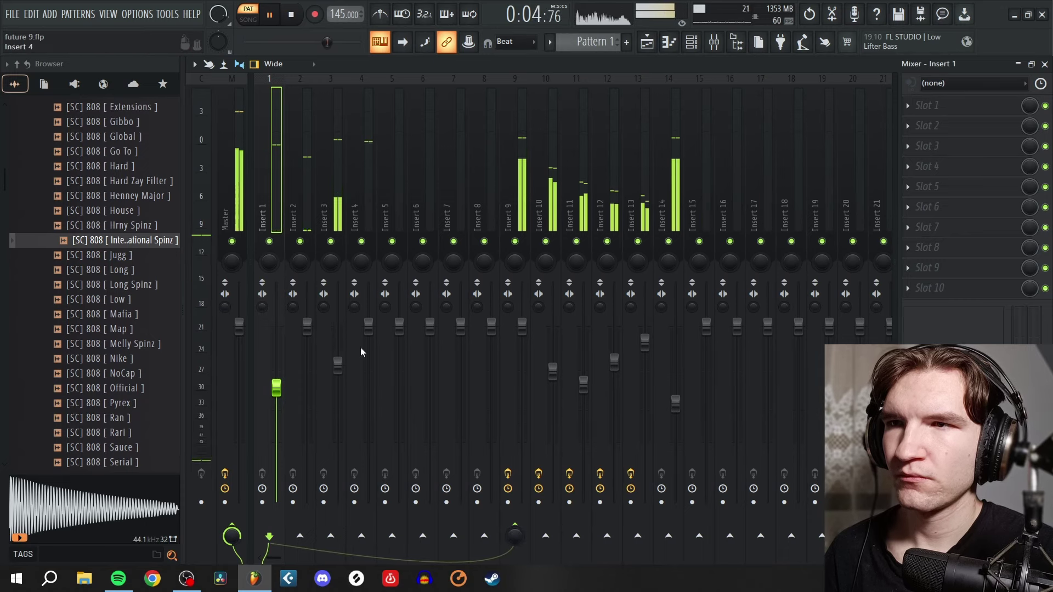
scroll(373, 373, "down", 2)
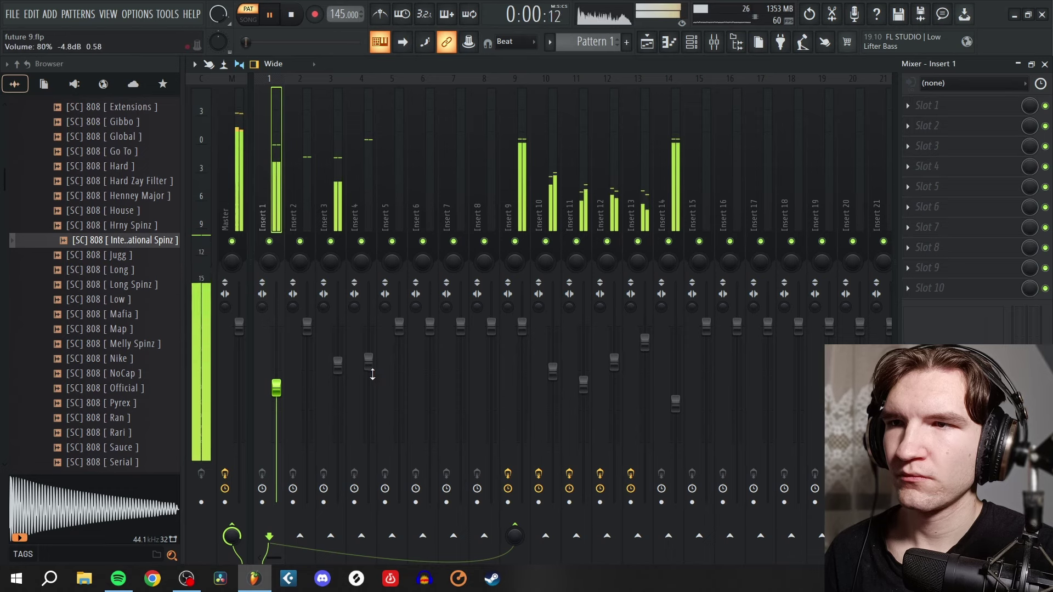
Step: In the Fruity Limiter on Insert 9, set the compressor's sidechain input to 1 and lower its threshold
left_click(511, 193)
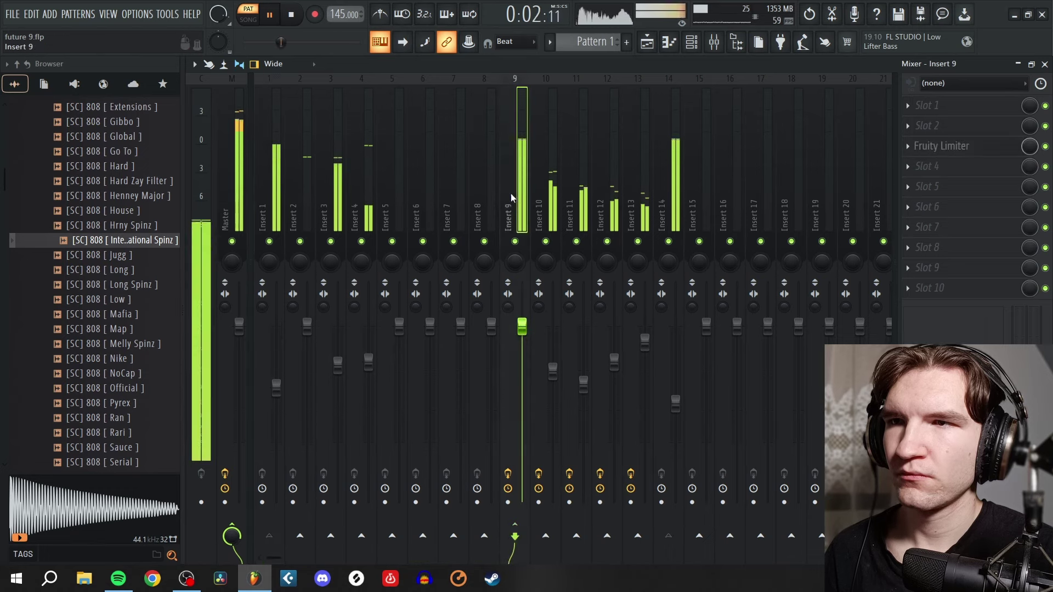
left_click(981, 150)
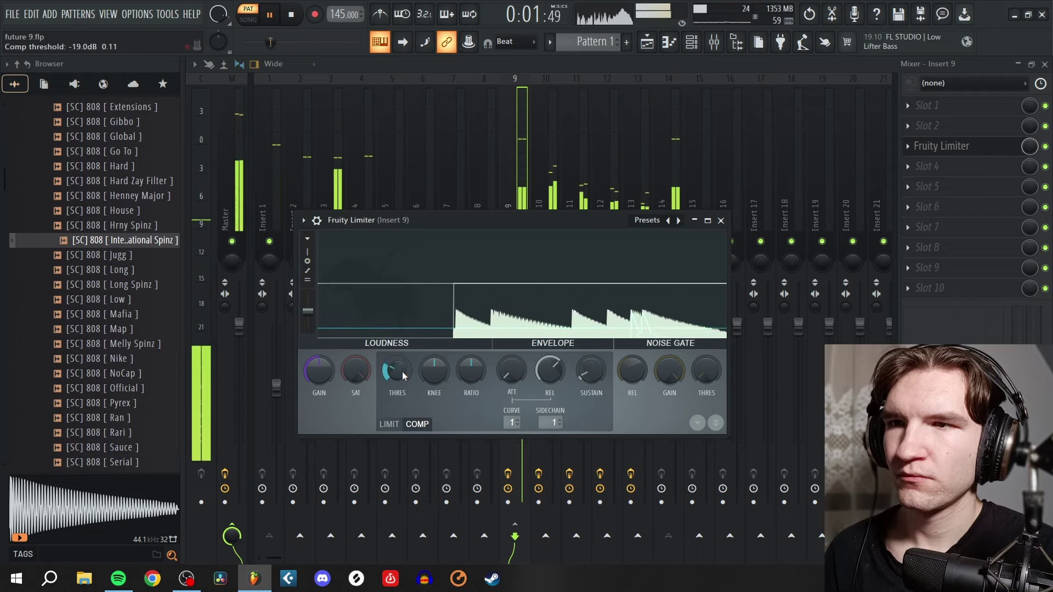
scroll(403, 376, "down", 3)
scroll(448, 382, "up", 2)
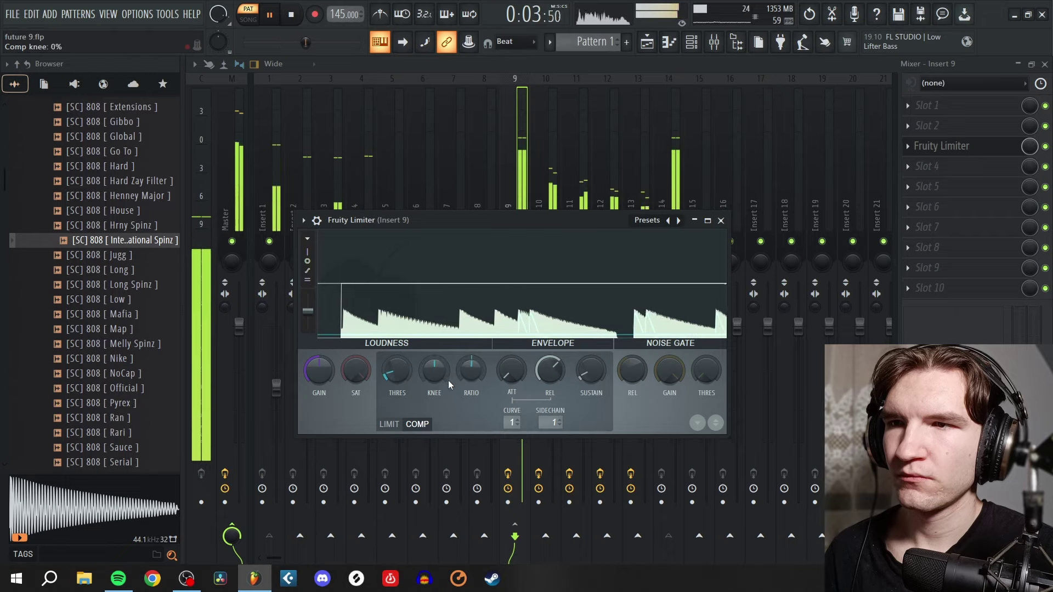
Step: Raise the knee and ratio of the Insert 9 limiter's compressor and shorten its release time
scroll(447, 382, "up", 3)
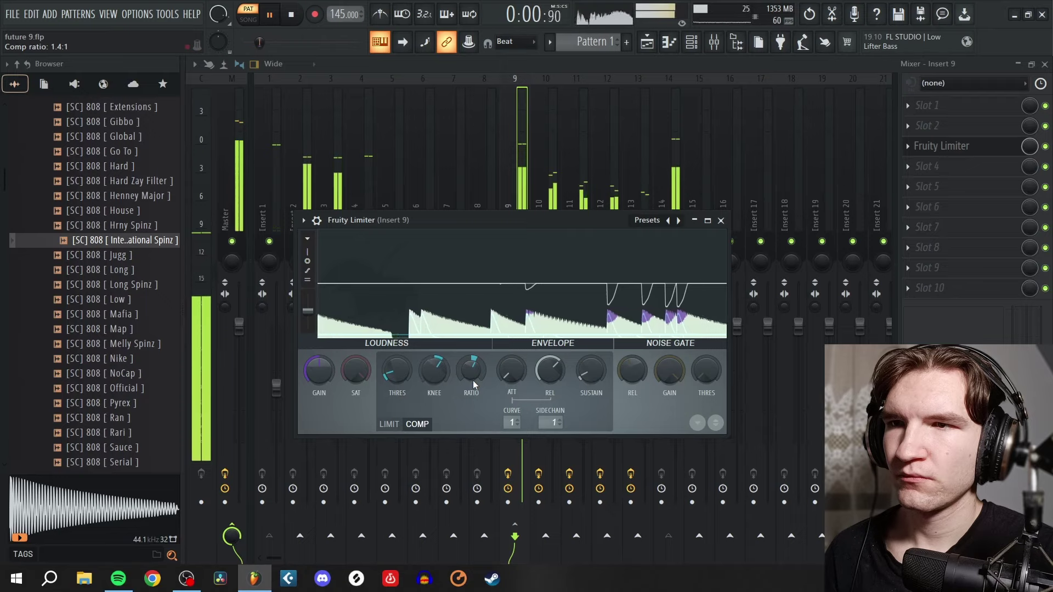
scroll(559, 383, "down", 3)
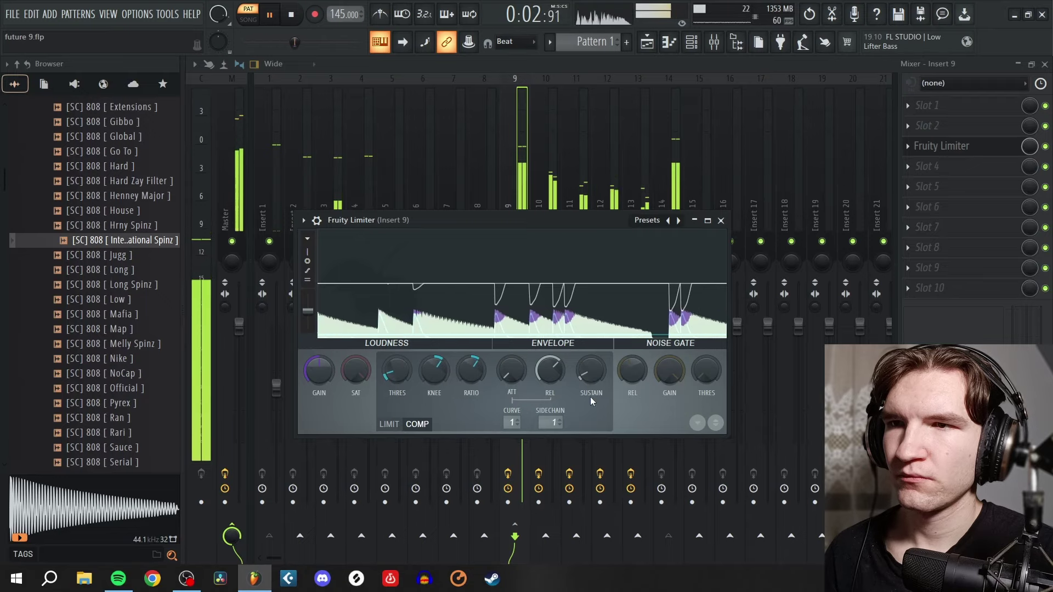
scroll(559, 384, "down", 4)
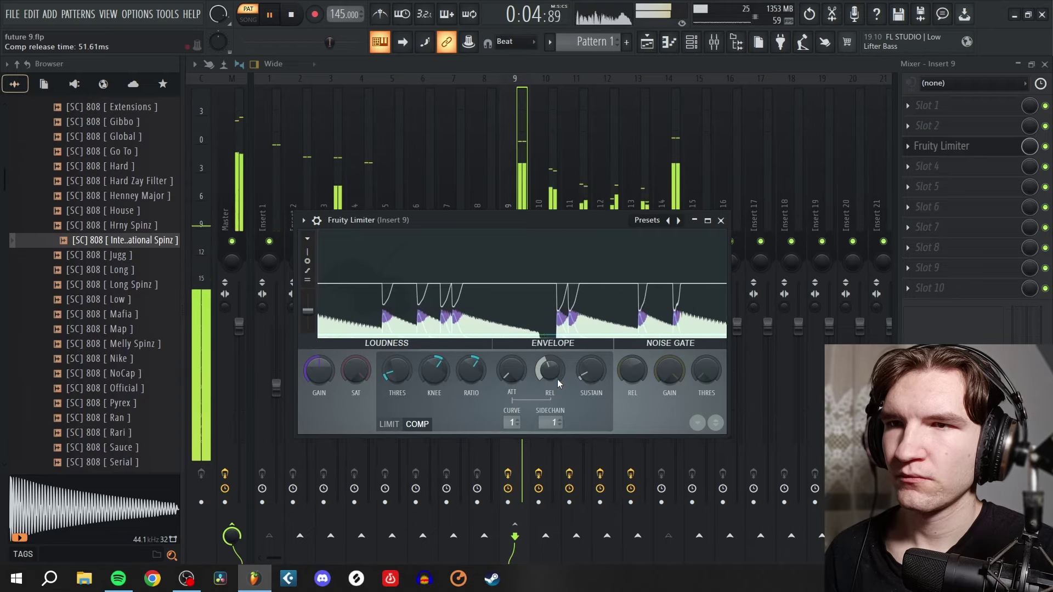
scroll(560, 383, "down", 2)
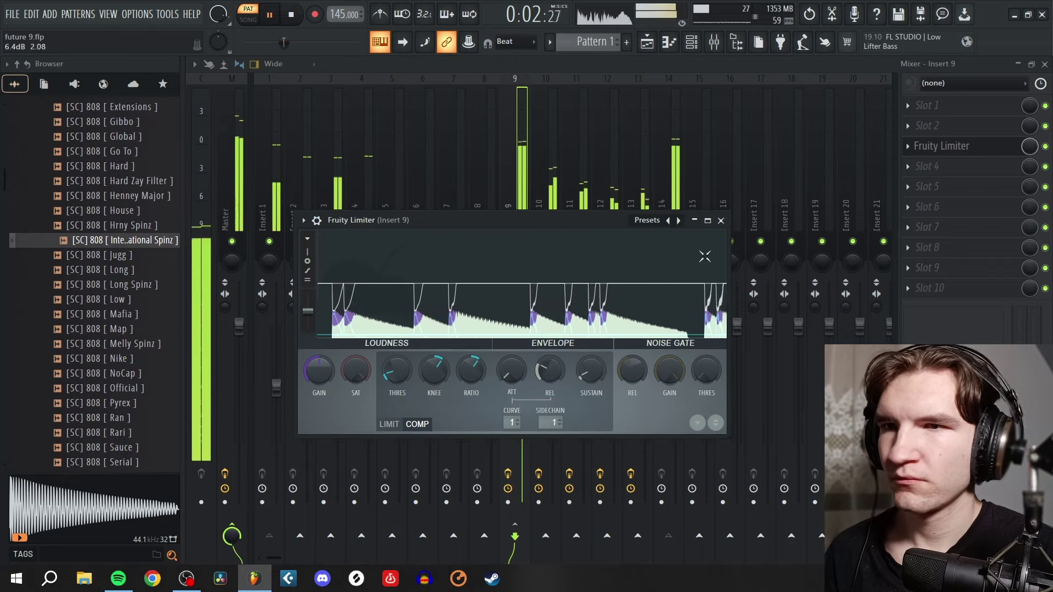
left_click(722, 220)
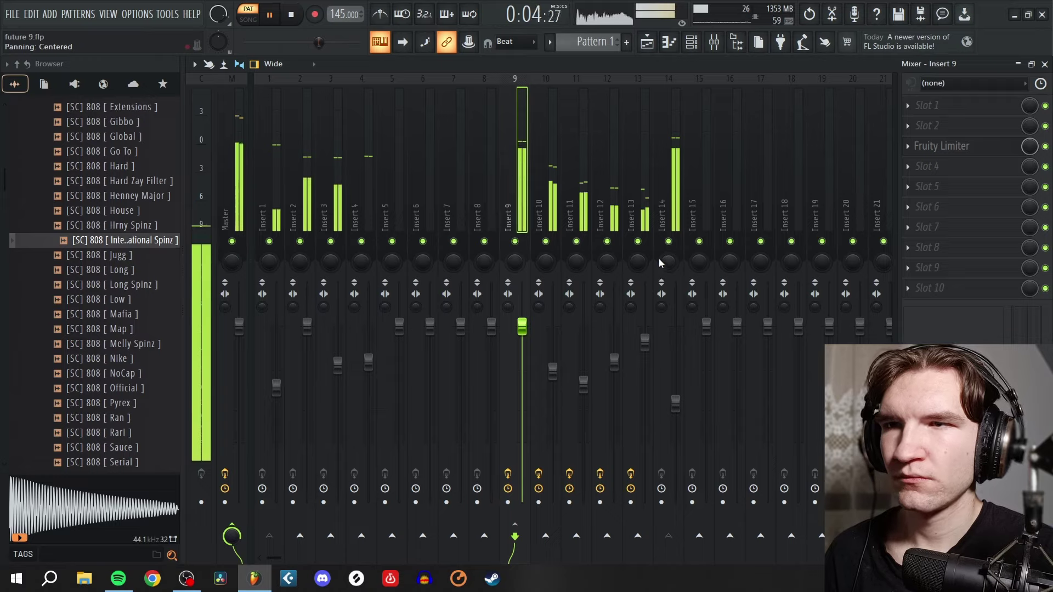
Step: Split Pattern 1 by channel into separate patterns for the playlist
left_click(1045, 65)
left_click(1045, 66)
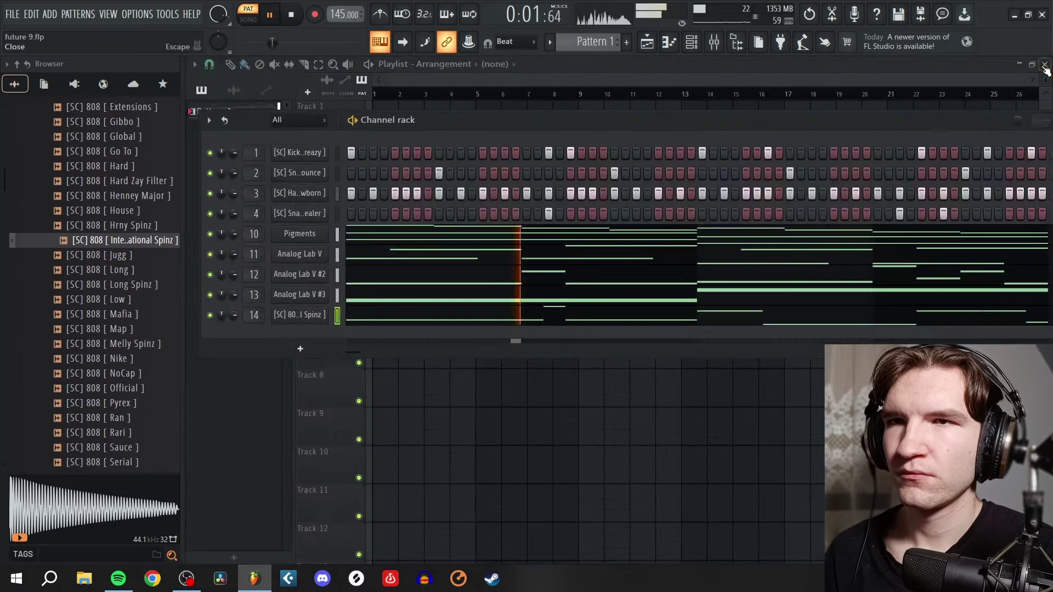
left_click_drag(502, 120, 383, 139)
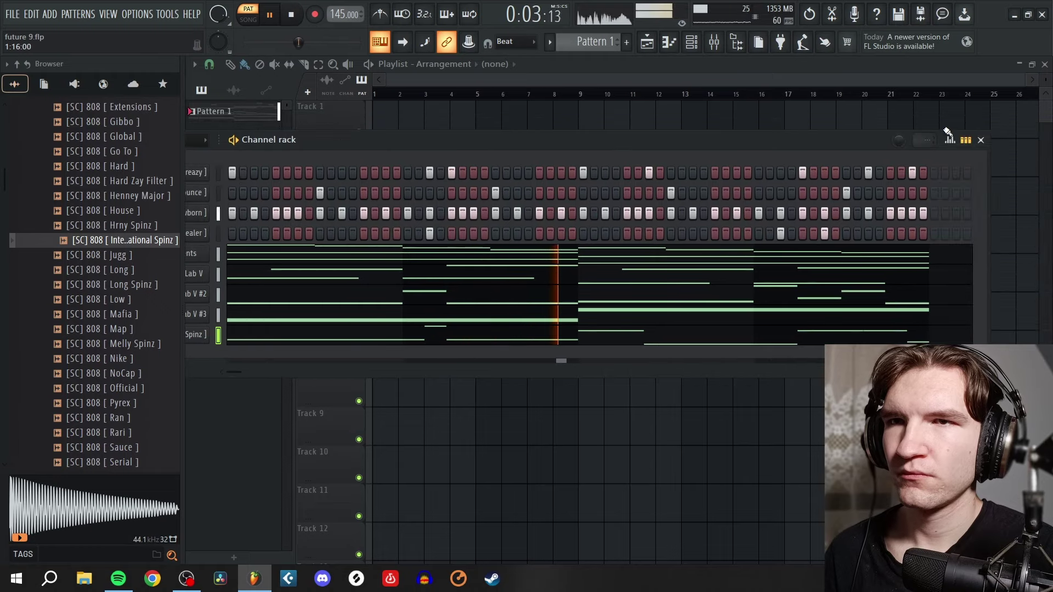
left_click(981, 140)
right_click(219, 110)
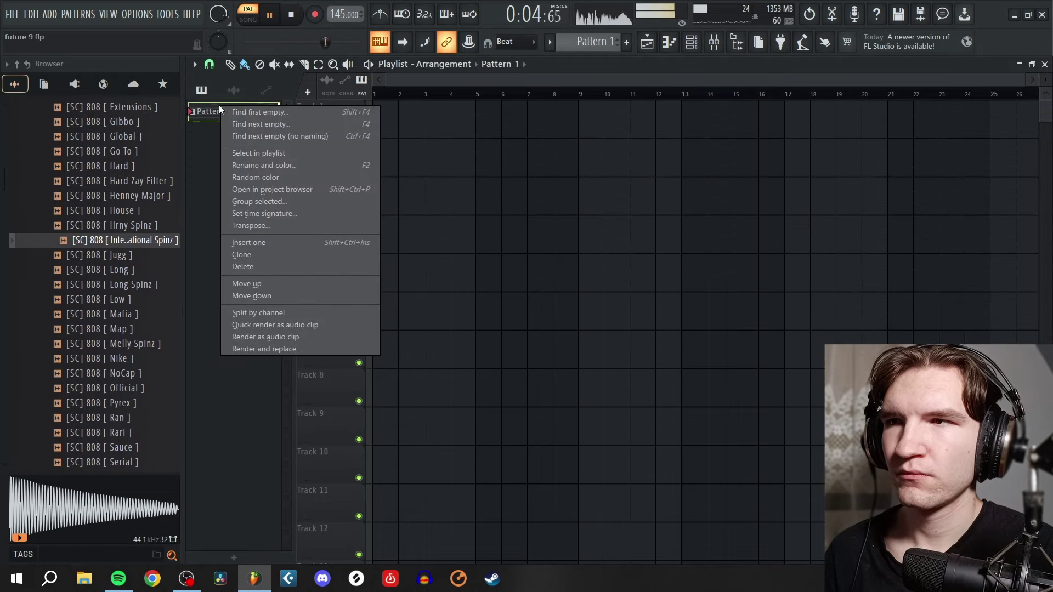
left_click(298, 311)
Step: Place all nine split patterns at bar 1 on Tracks 1 to 9 and duplicate the block four times in succession
left_click_drag(247, 114, 244, 324)
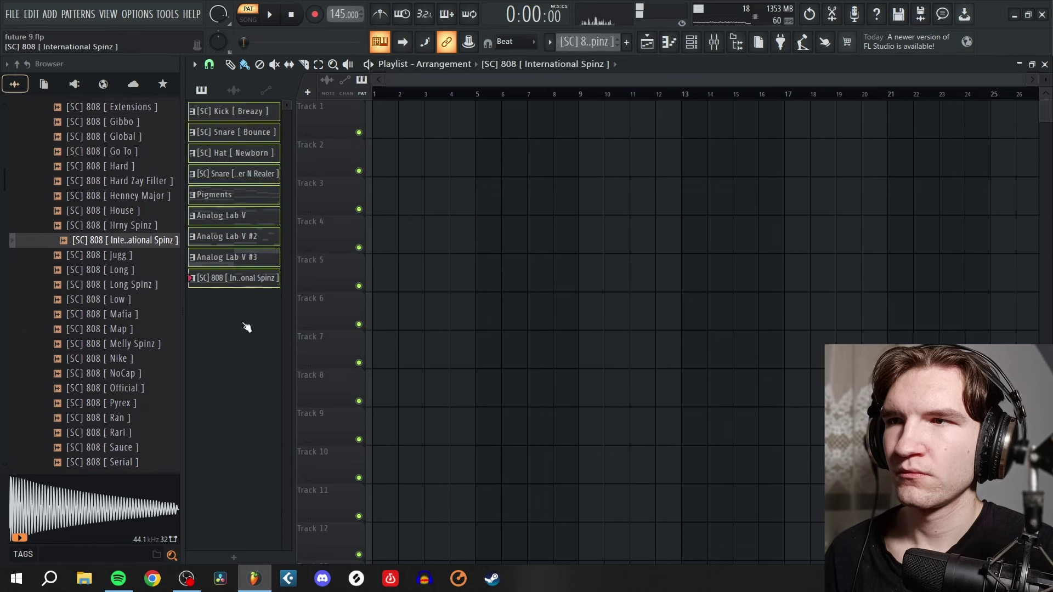
left_click_drag(222, 117, 380, 109)
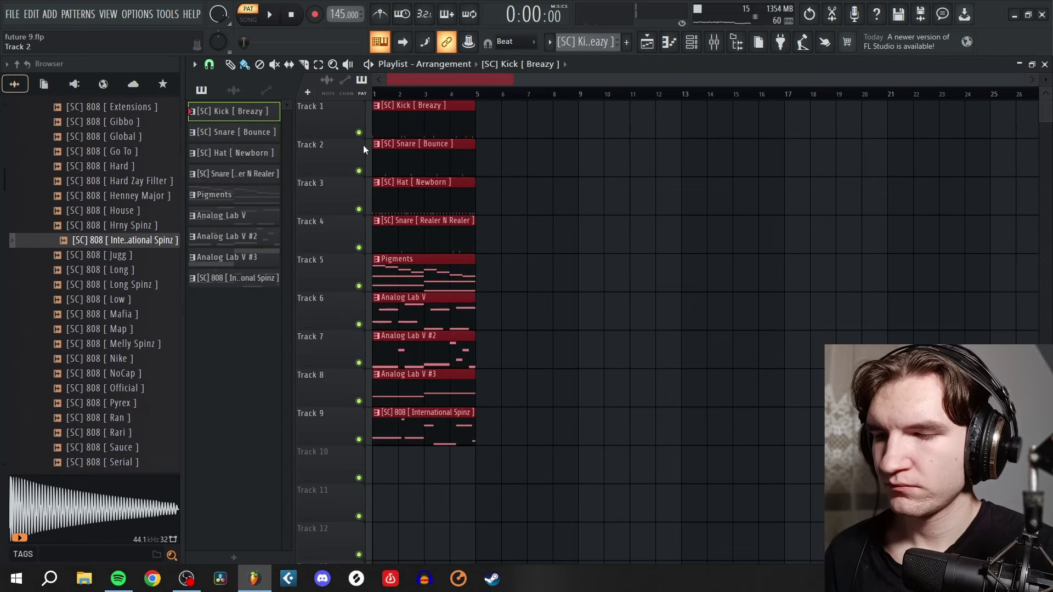
key("ctrl+b")
key("ctrl+b")
key("ctrl+b")
key("ctrl+b")
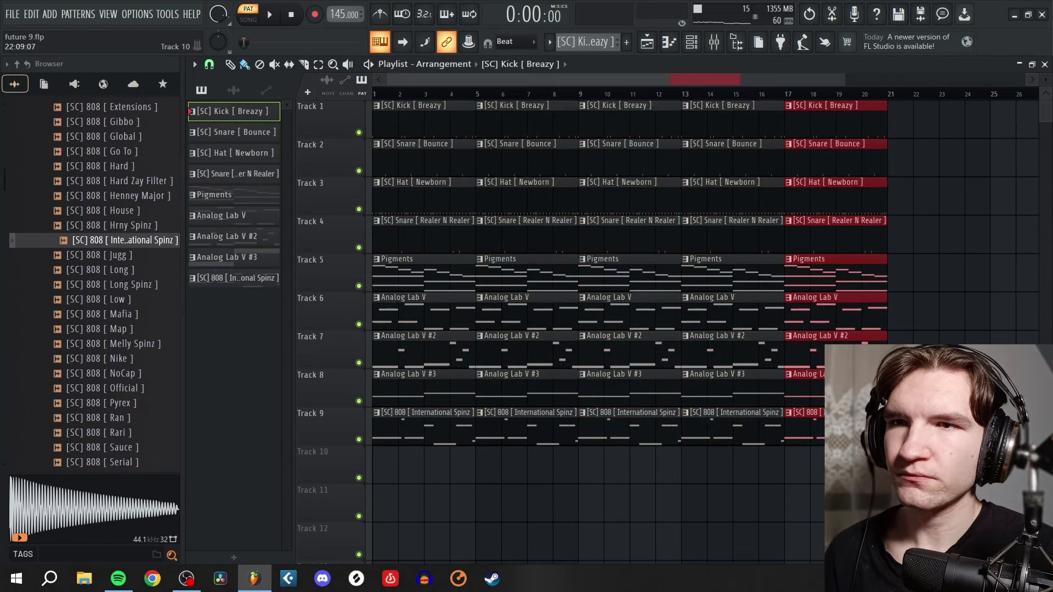
Step: Delete the extra copies starting at bar 17 and duplicate the 16-bar block on all nine tracks to fill bars 17 to 32
key("Delete")
left_click_drag(924, 480, 799, 411)
key("ctrl+b")
Step: Delete the clips on Tracks 1–4 and 8 in bars 1–16, and those on Tracks 6 and 9 in bars 1–8
scroll(547, 269, "down", 3)
left_click_drag(559, 227, 378, 151)
key("Delete")
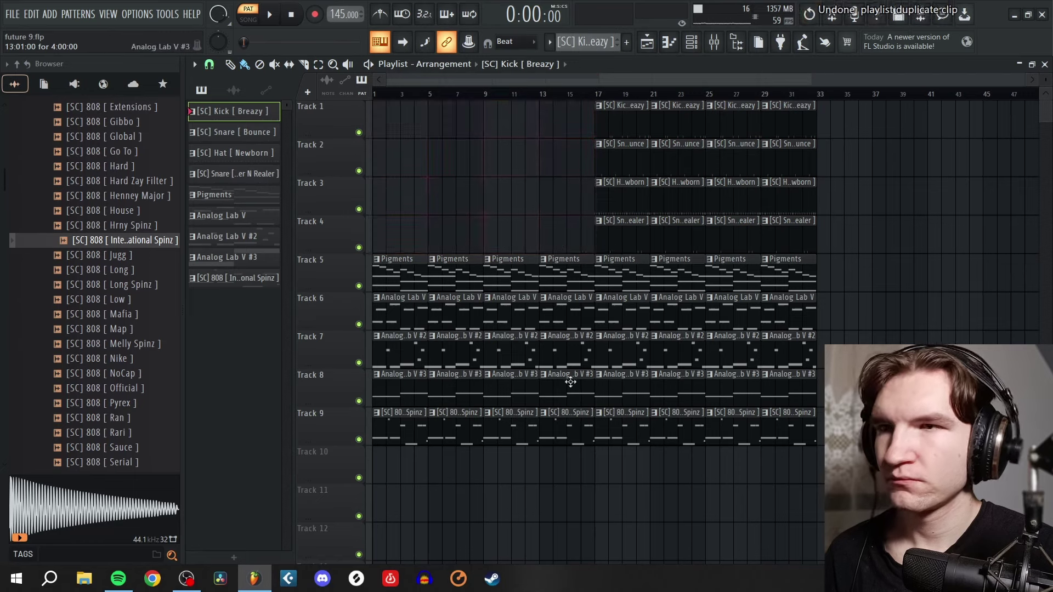
left_click_drag(516, 499, 403, 409)
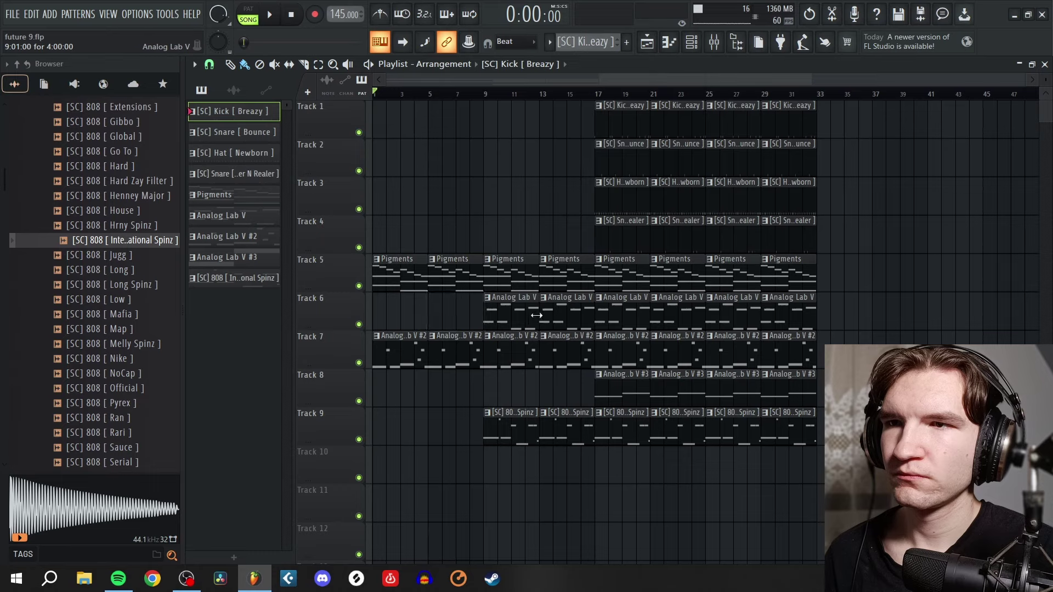
Step: Play the arrangement in song mode from bar 1 and examine how the intro clips build up through bar 12
scroll(352, 388, "up", 6)
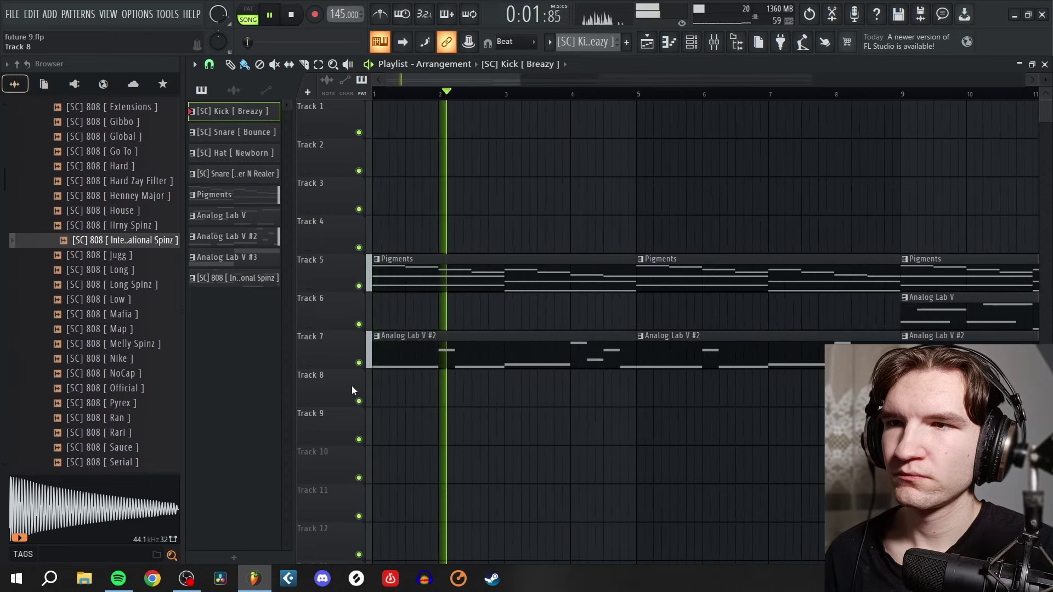
scroll(493, 416, "down", 4)
scroll(496, 418, "up", 3)
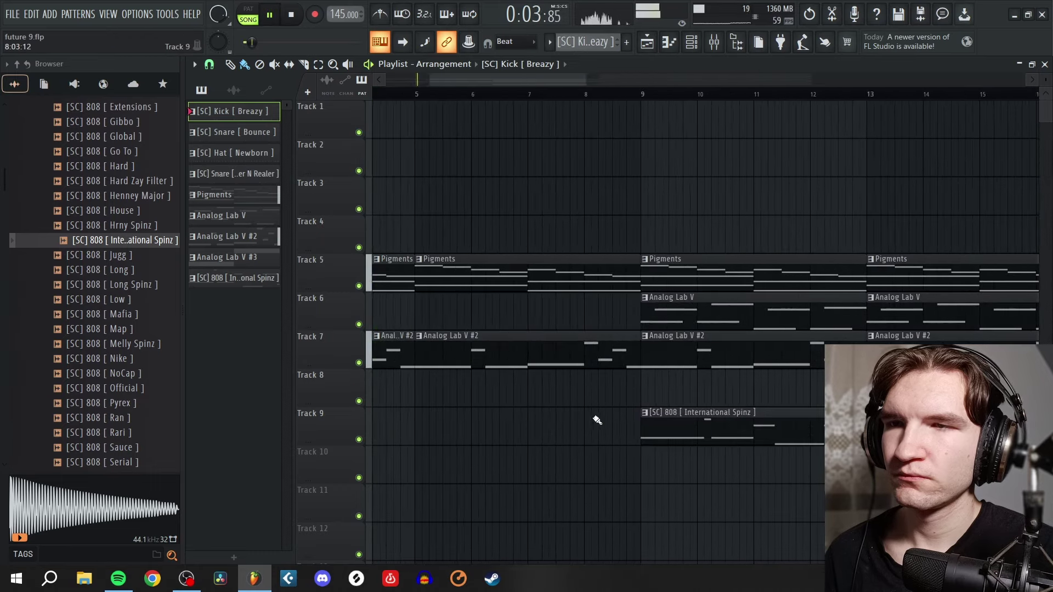
scroll(597, 420, "down", 2)
scroll(598, 420, "up", 2)
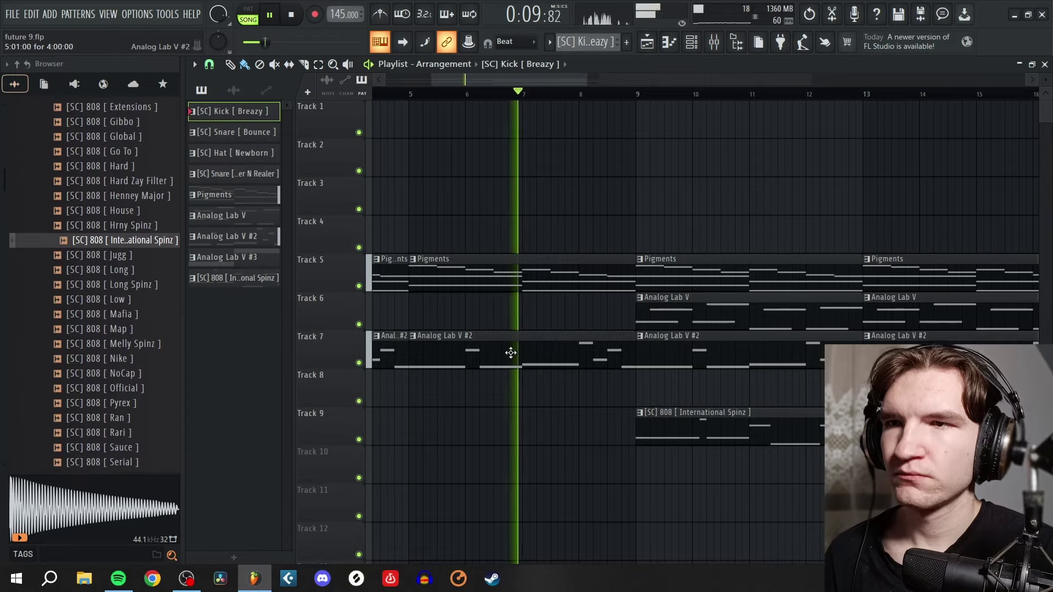
scroll(510, 352, "right", 4)
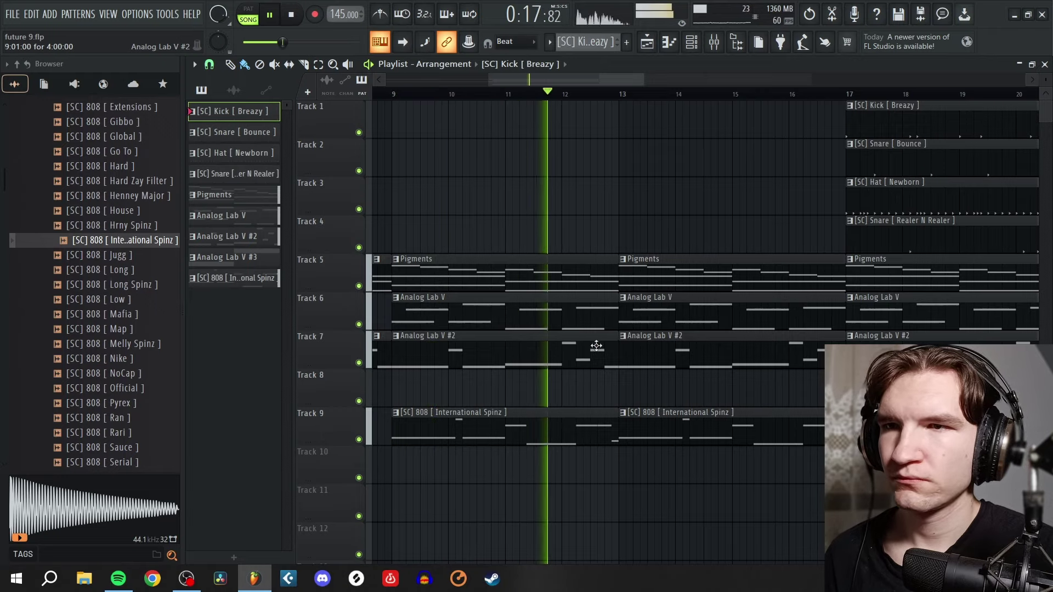
Step: Shorten the clips starting at bar 13 on Tracks 5, 6, 7 and 9 by about half a bar, ending midway through bar 16
scroll(631, 373, "down", 2)
scroll(641, 389, "up", 1)
left_click_drag(677, 479, 627, 237)
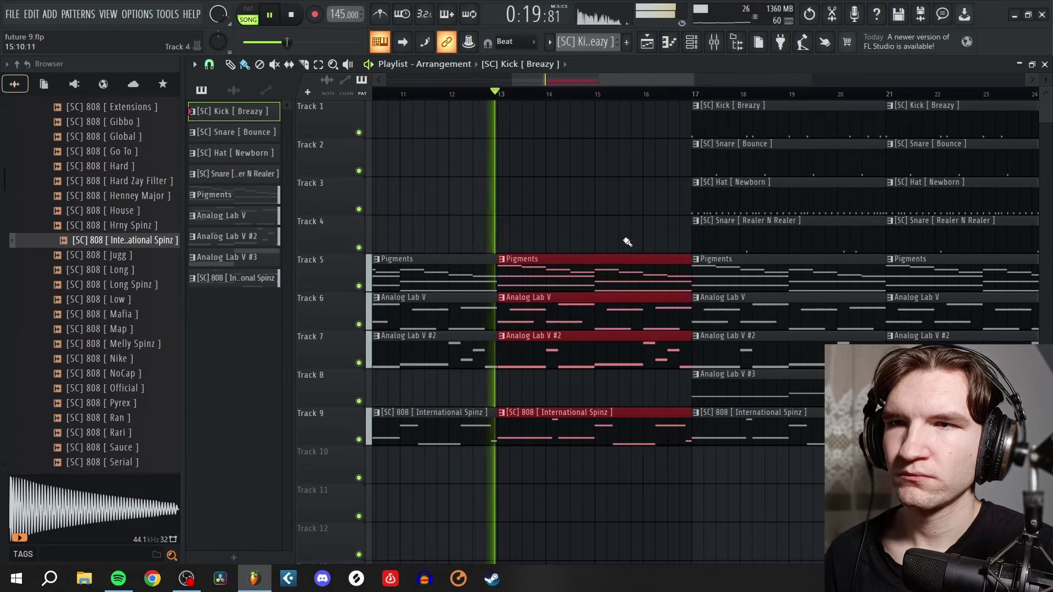
left_click_drag(691, 277, 664, 277)
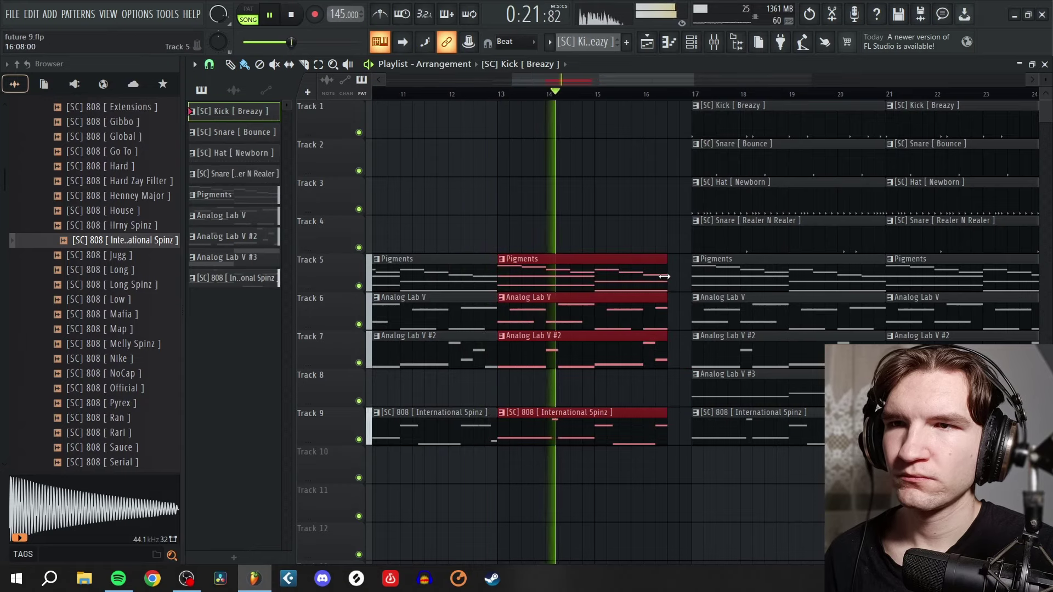
Step: Place the producer tag audio clip on Track 10 midway through bar 16 and trim it to end just after bar 17 begins
double_click(667, 279)
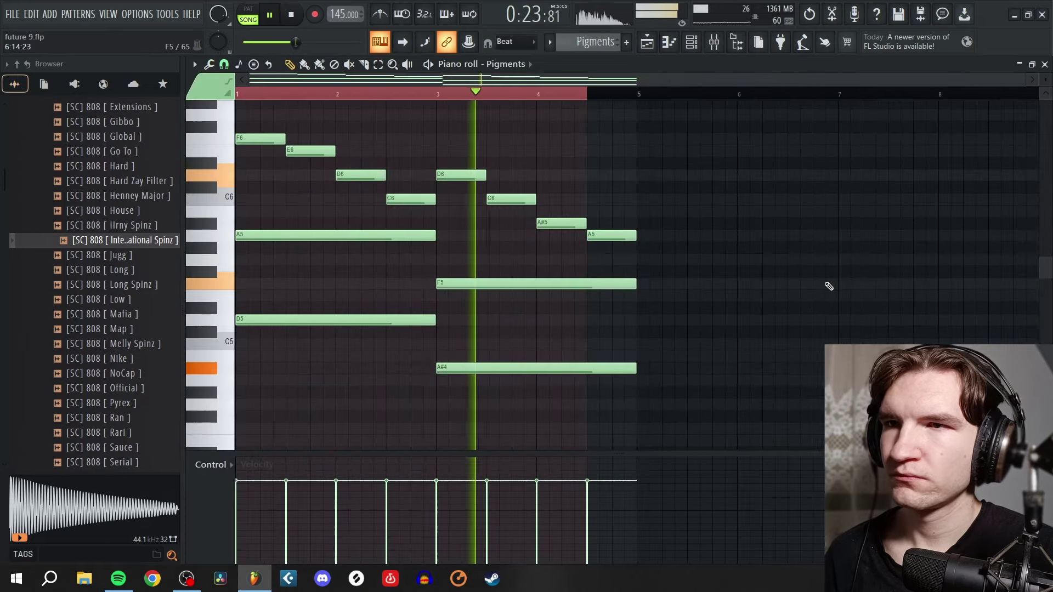
left_click(1044, 65)
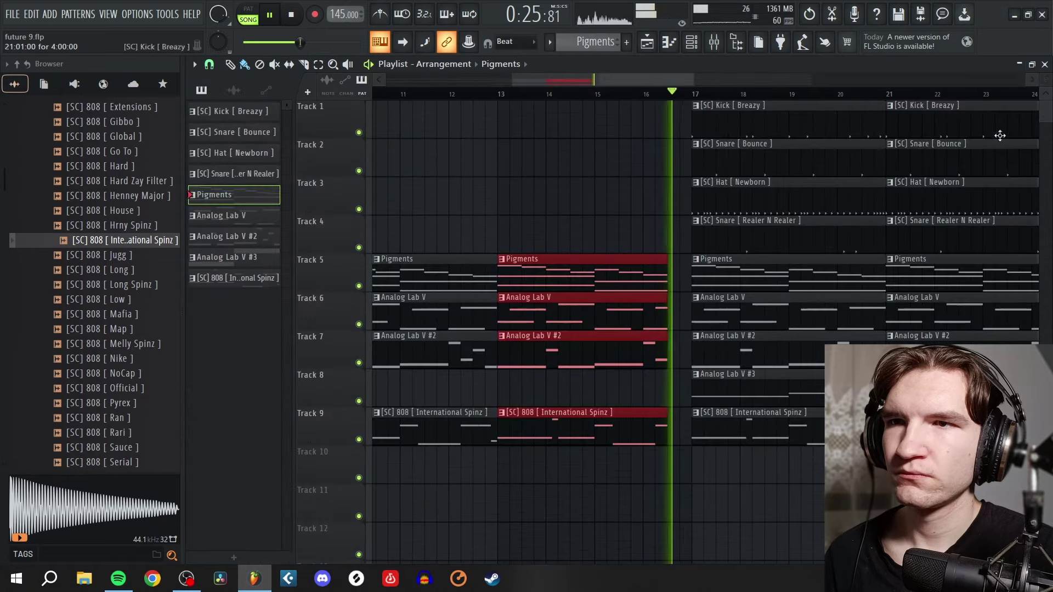
scroll(636, 353, "up", 4)
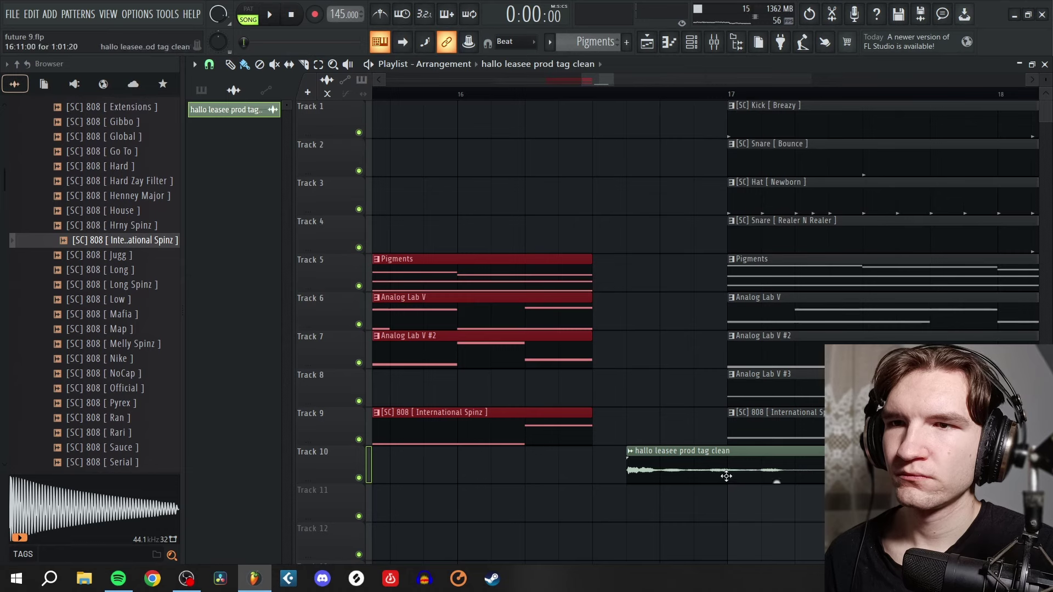
scroll(760, 463, "down", 3)
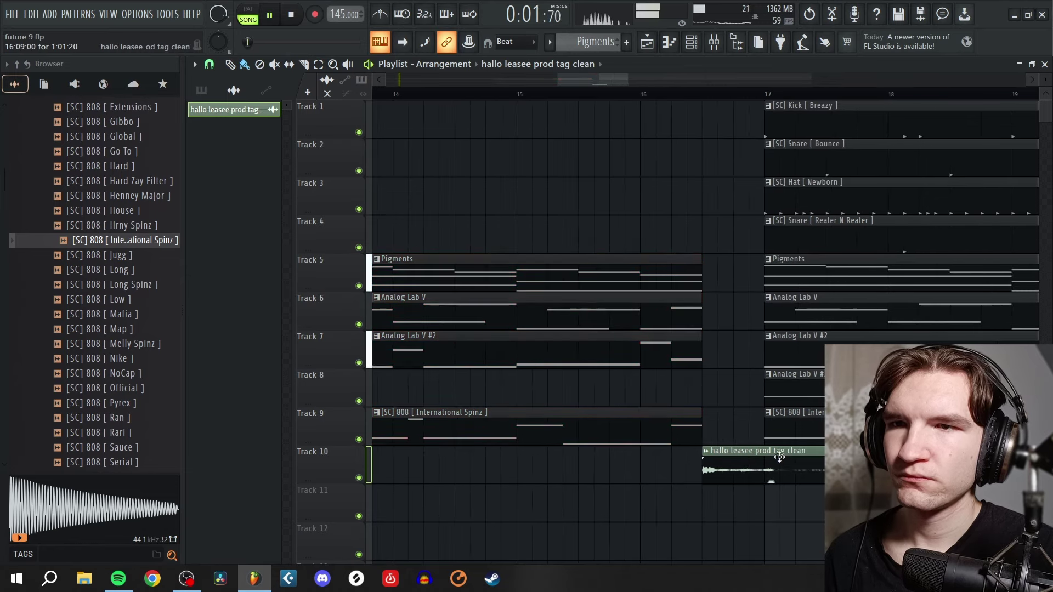
key("space")
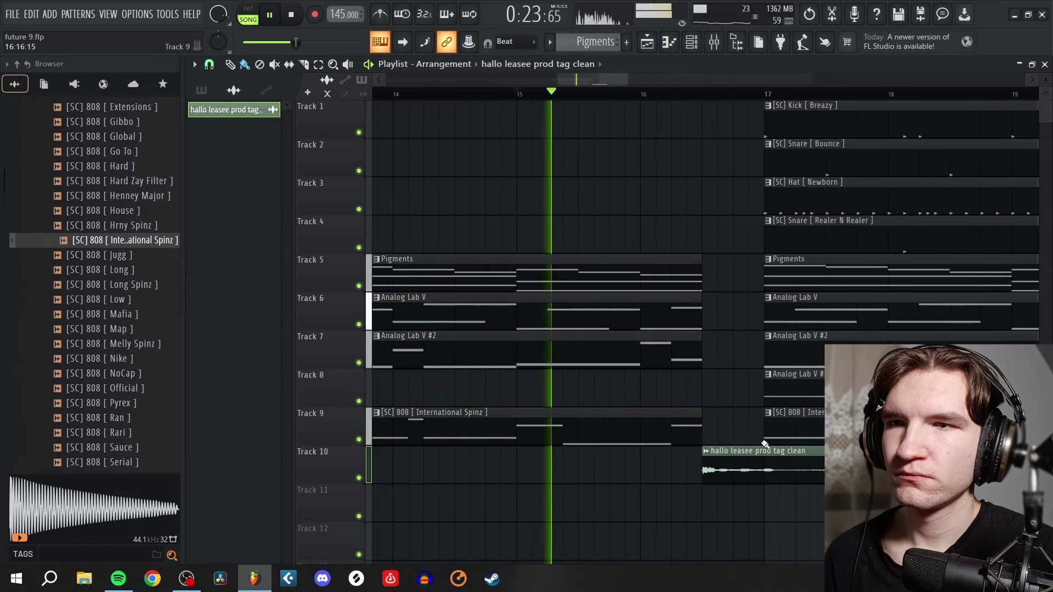
scroll(672, 510, "down", 3)
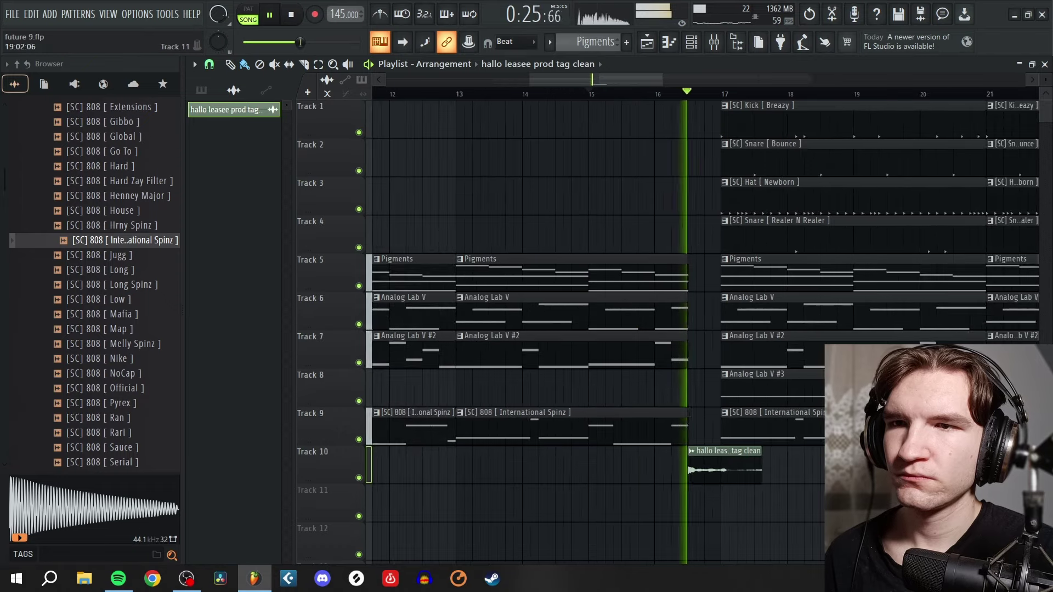
scroll(733, 483, "up", 2)
scroll(738, 481, "up", 1)
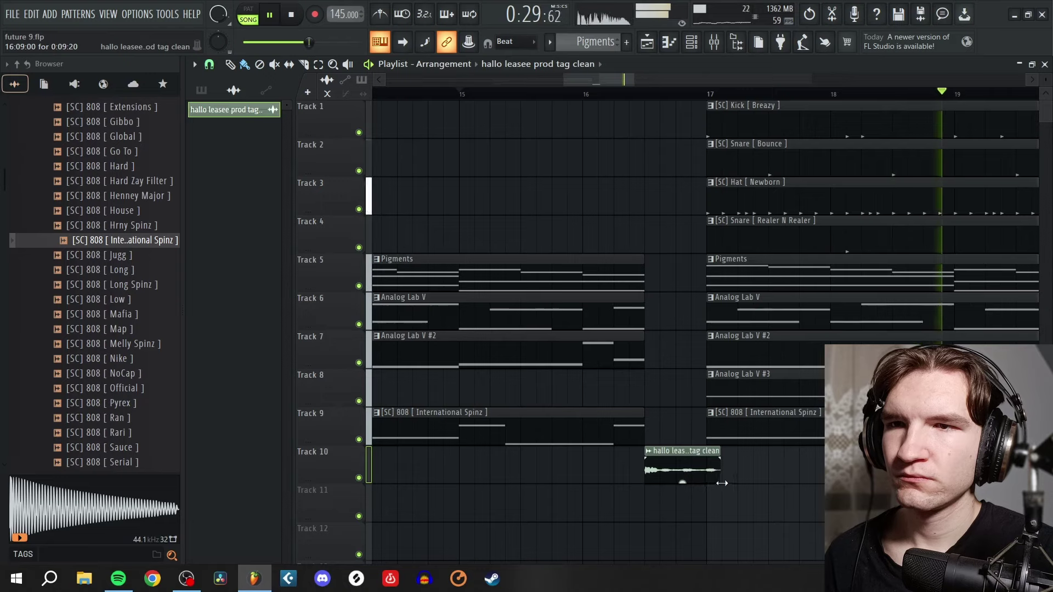
Step: Shorten the clips before the tag on Tracks 5, 6, 7 and 9 to end at bar 16, and play the transition from bar 15
left_click(465, 94)
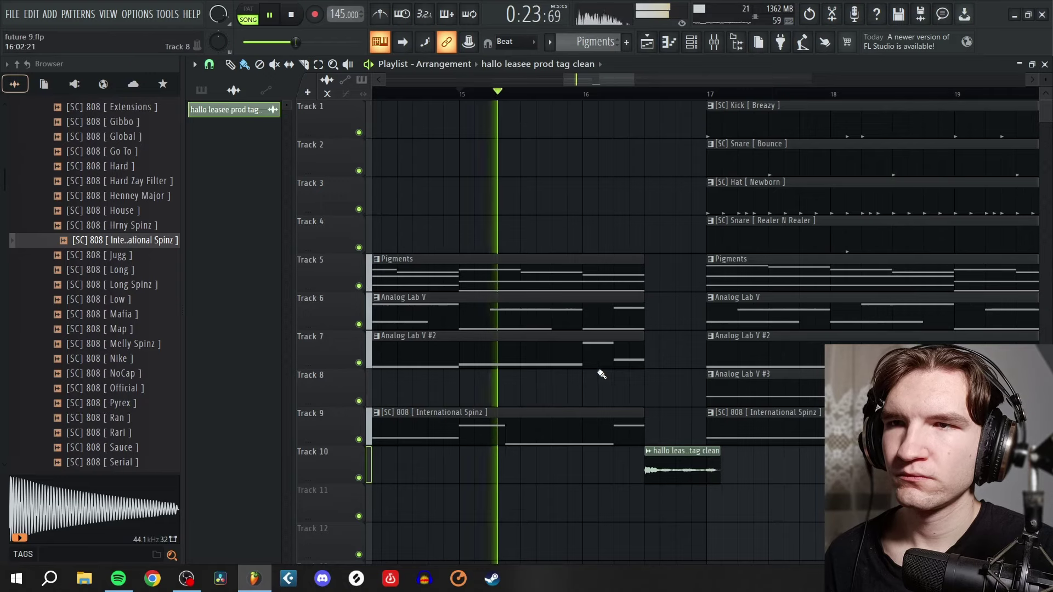
key("space")
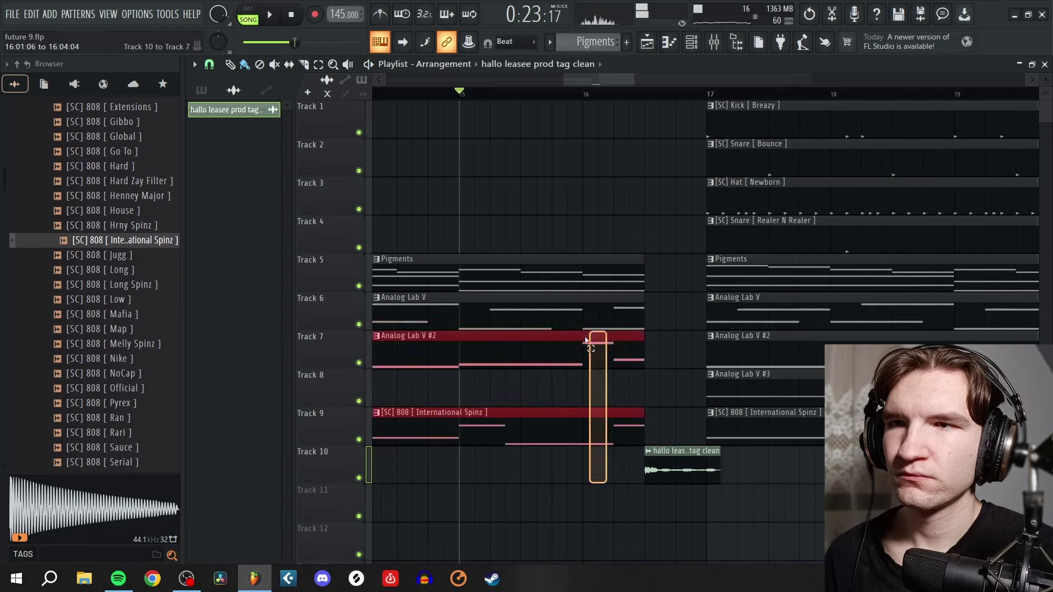
left_click_drag(611, 280, 581, 280)
key("space")
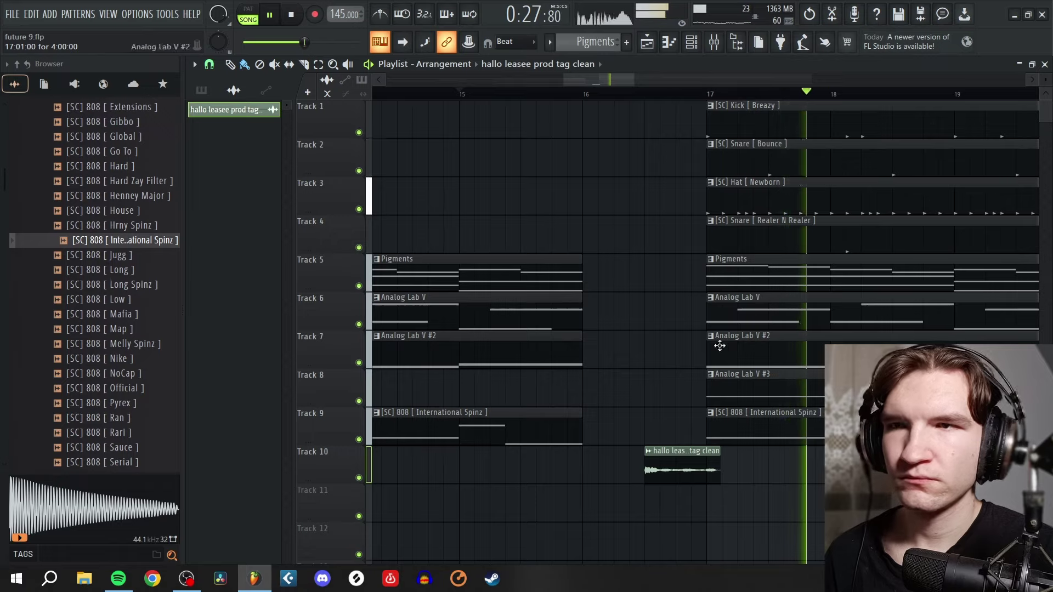
Step: Delete the hat clips on Track 3 at bars 17 and 21
scroll(578, 316, "down", 5)
scroll(680, 339, "up", 5)
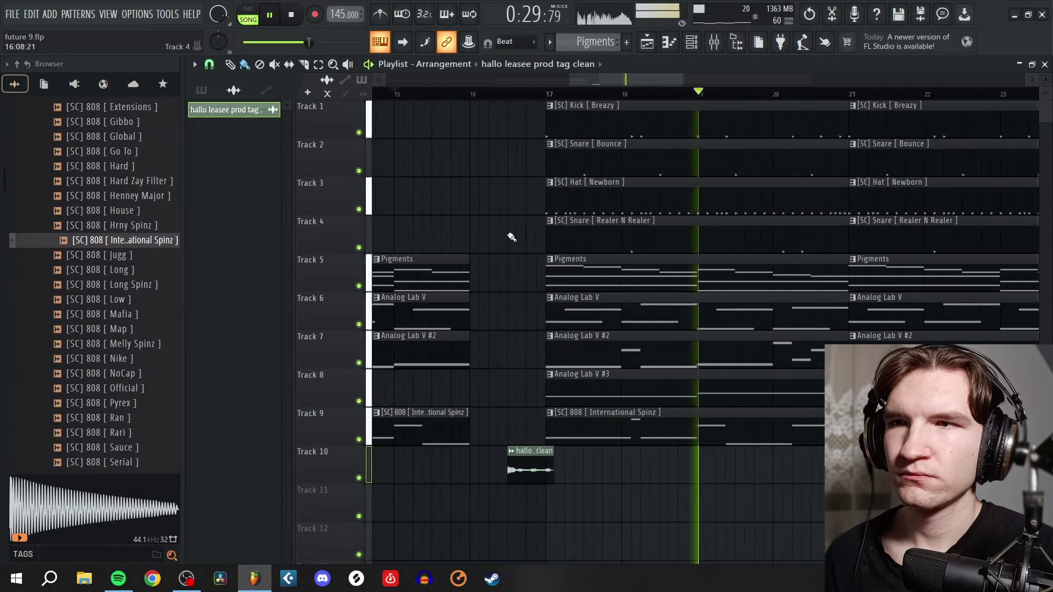
right_click(567, 206)
scroll(608, 230, "down", 4)
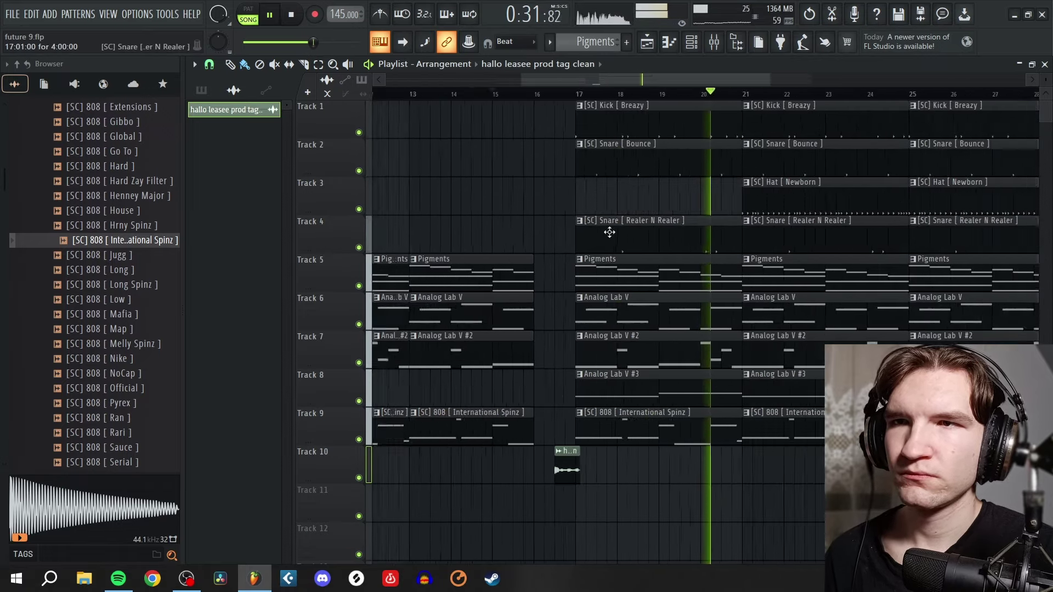
right_click(676, 199)
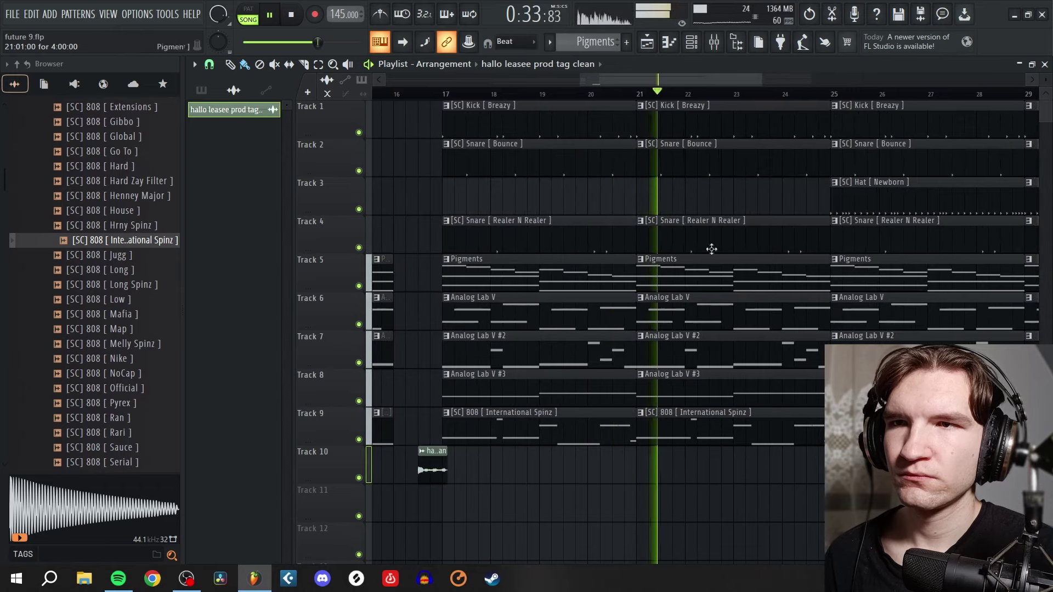
Step: Put a hat clip back on Track 3 at bar 21 and delete the kick clip at bar 21 on Track 1
left_click(842, 206)
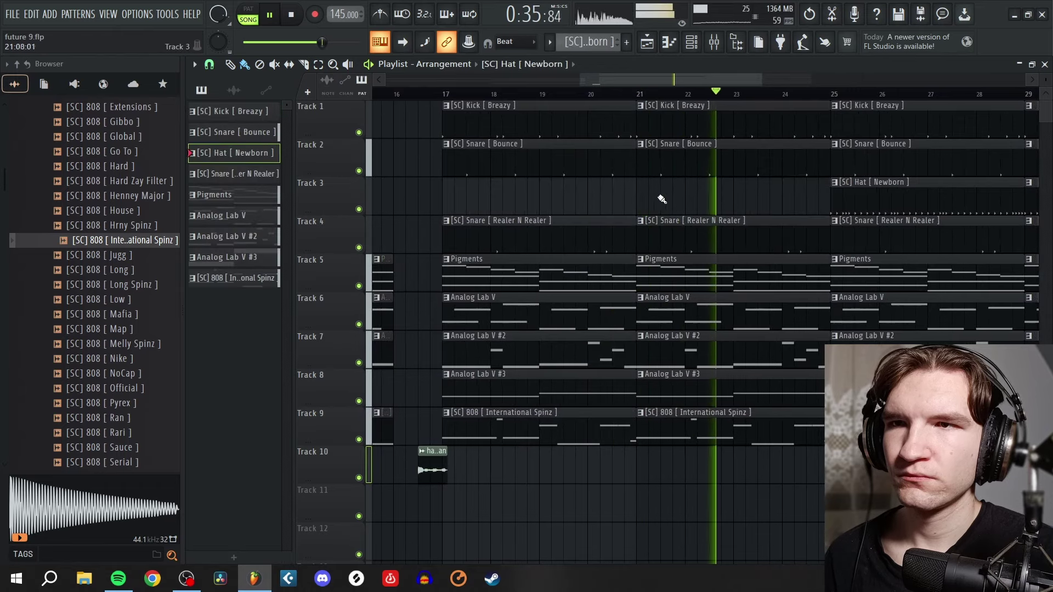
left_click(642, 199)
right_click(670, 111)
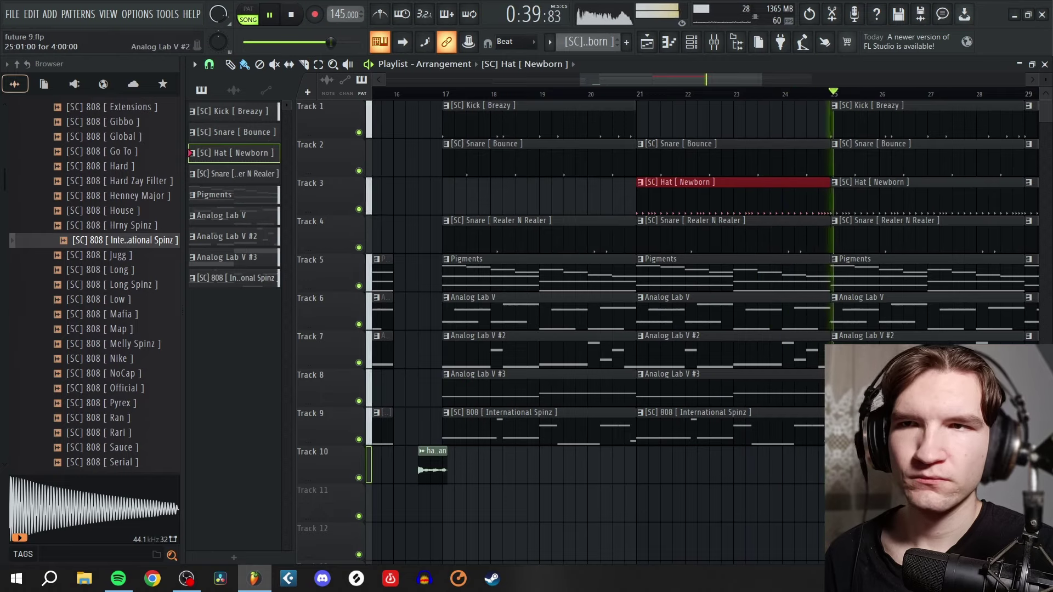
Step: Play from bar 17 and shorten the 808 clip at bar 21 on Track 9 to 3:12:00, ending one beat before bar 25
left_click(447, 97)
key("space")
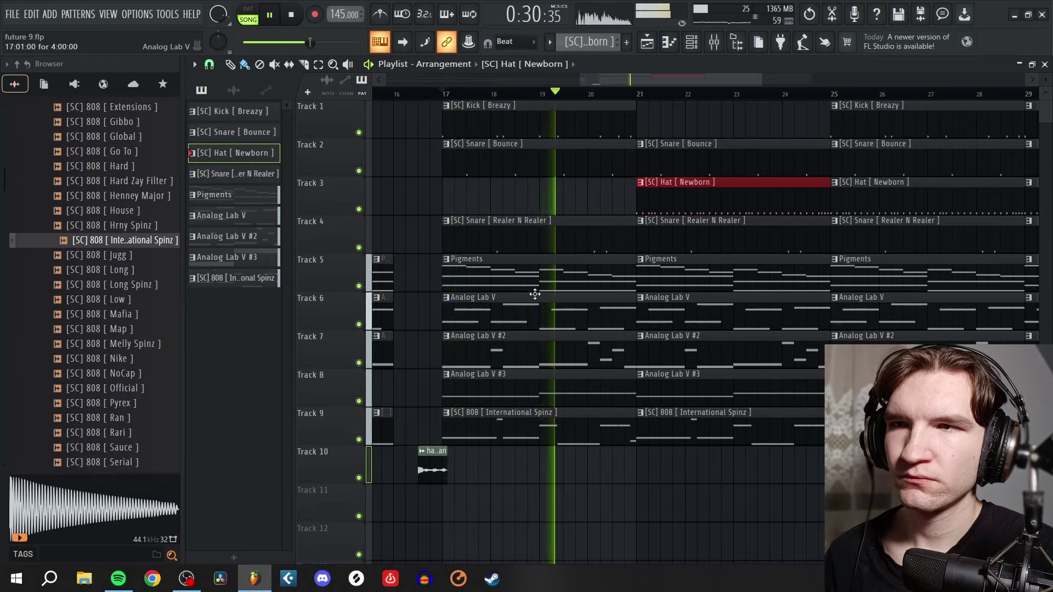
scroll(604, 323, "up", 4)
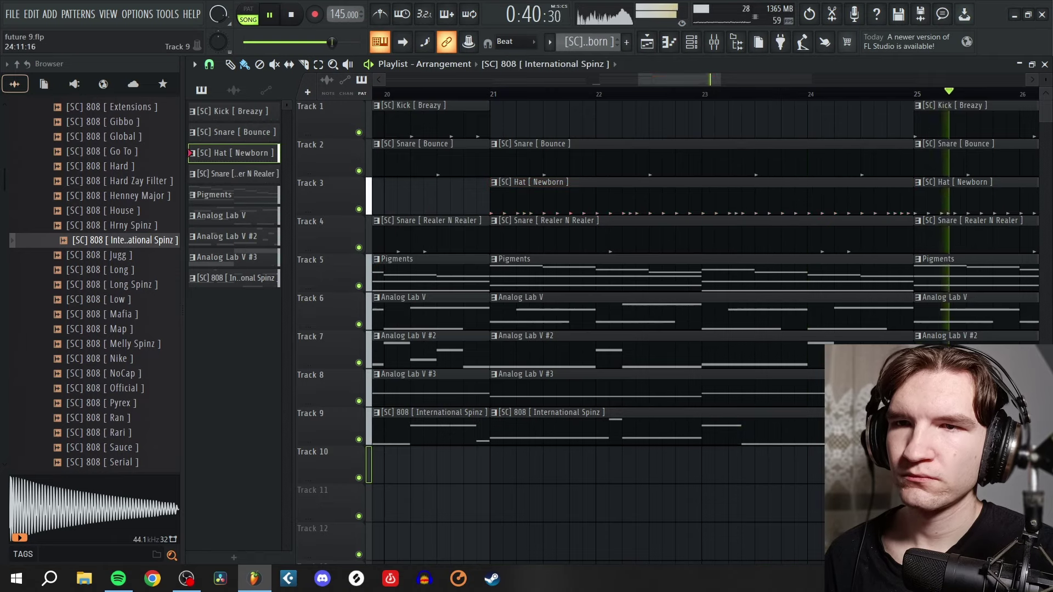
scroll(719, 369, "down", 8)
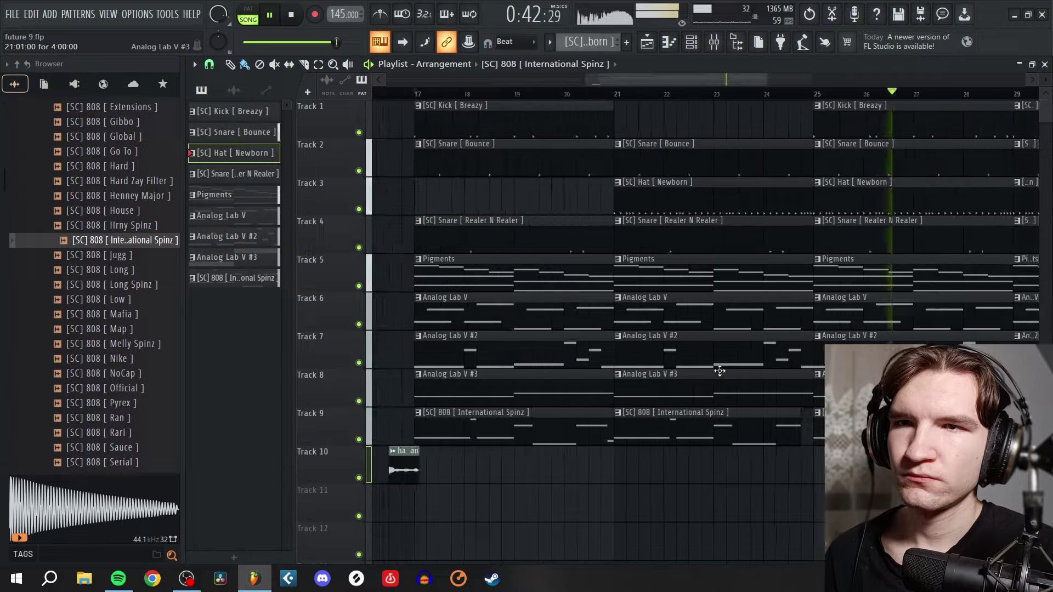
scroll(756, 409, "up", 4)
scroll(756, 409, "down", 4)
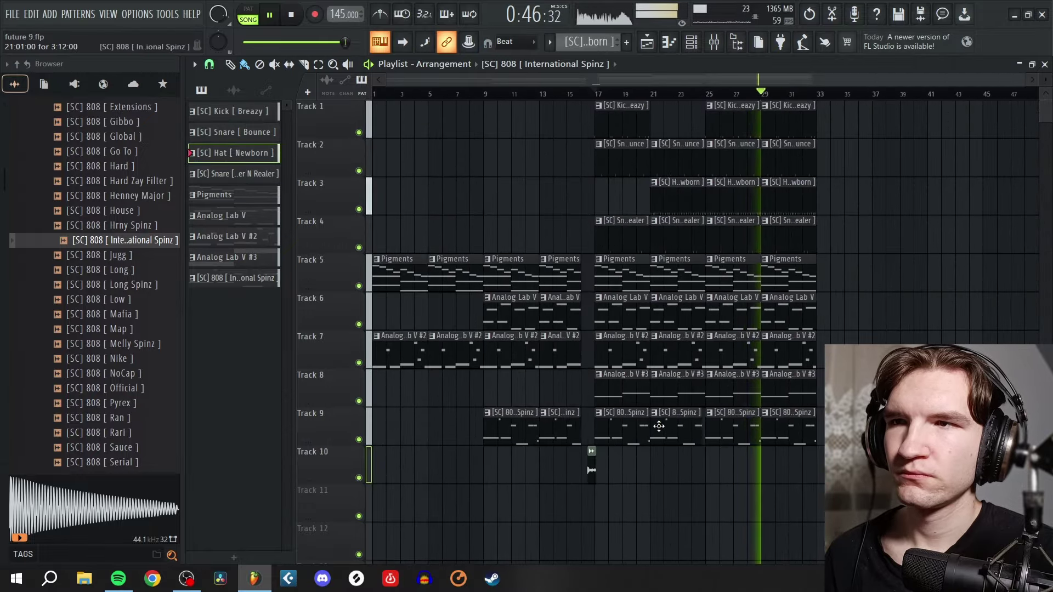
key("space")
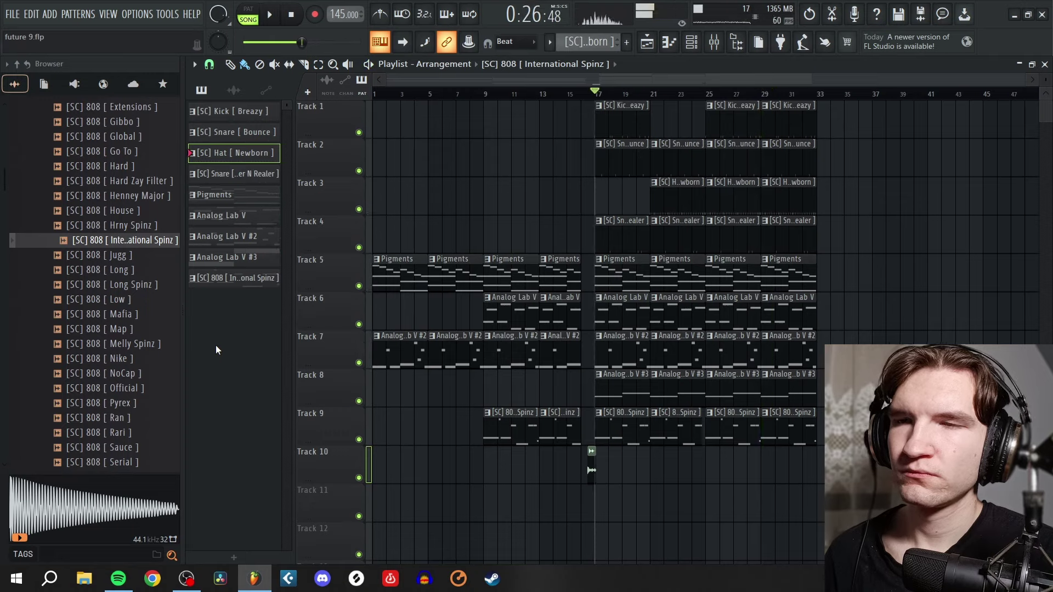